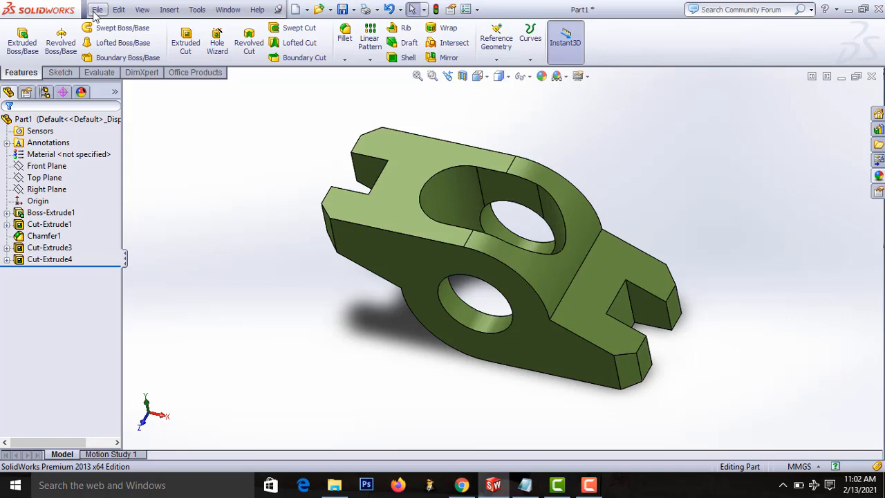
Create a new part document and set its units to MMGS (millimeter, gram, second).
click(97, 10)
click(104, 20)
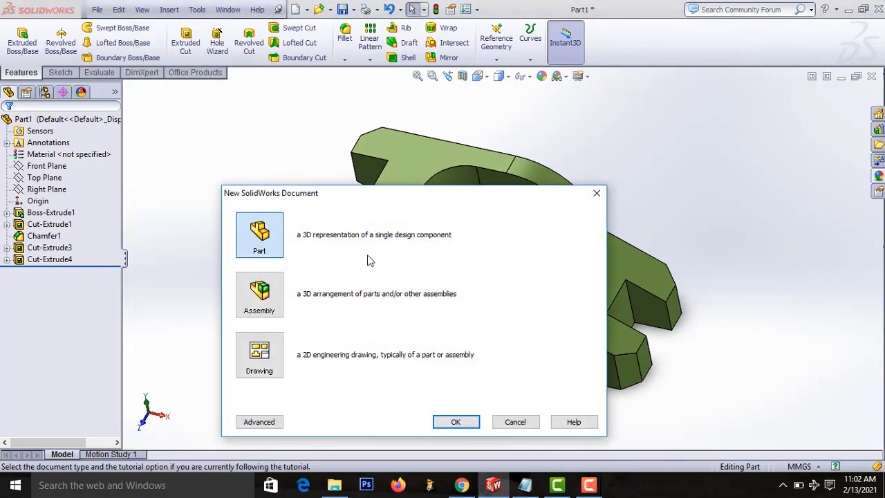
click(456, 421)
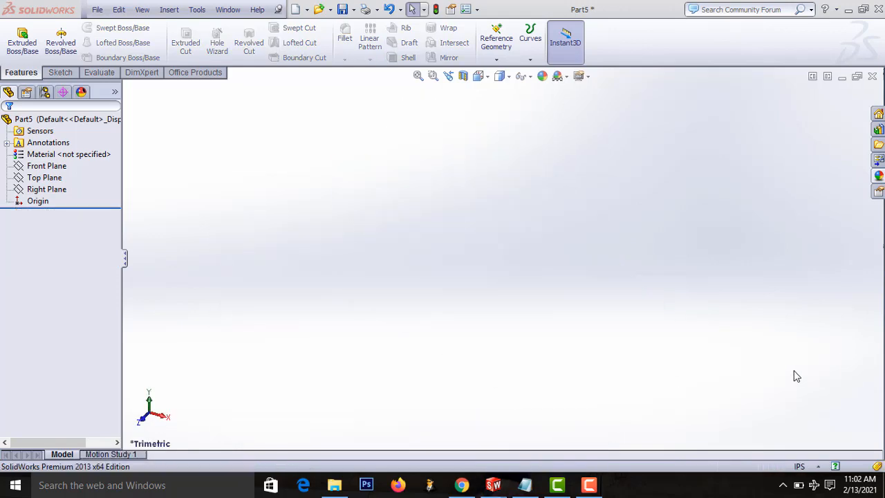
click(801, 466)
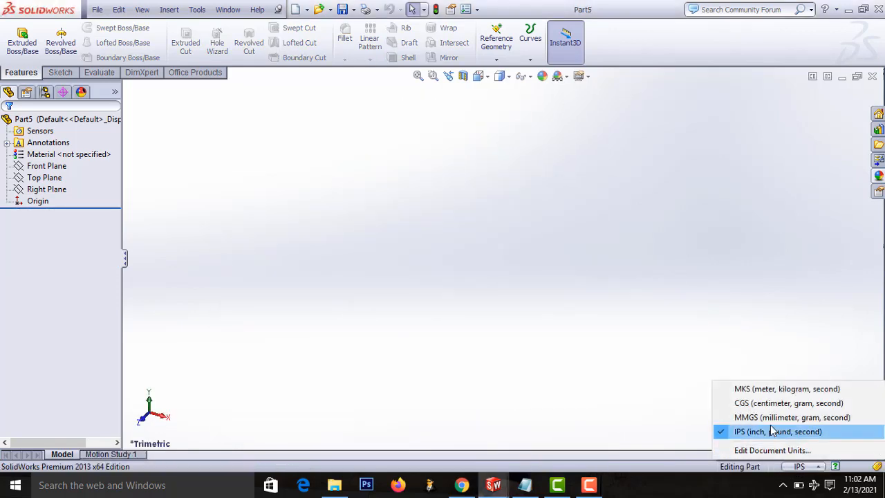
click(740, 417)
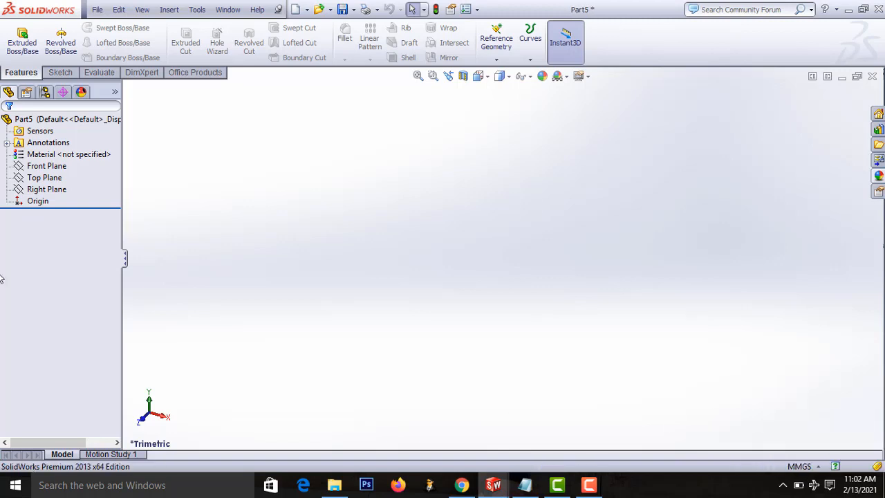
Start an Extruded Boss sketch on the Front Plane and draw a circle of 50 mm radius centered on the origin.
click(40, 168)
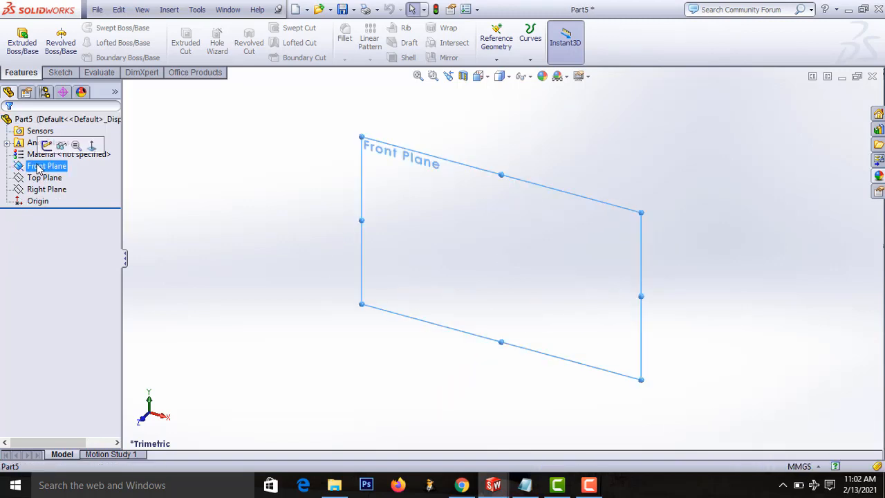
click(22, 46)
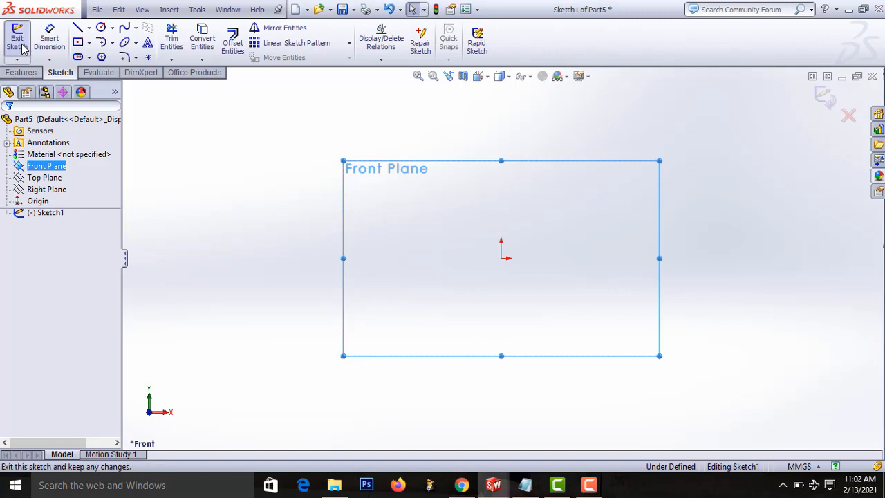
click(101, 27)
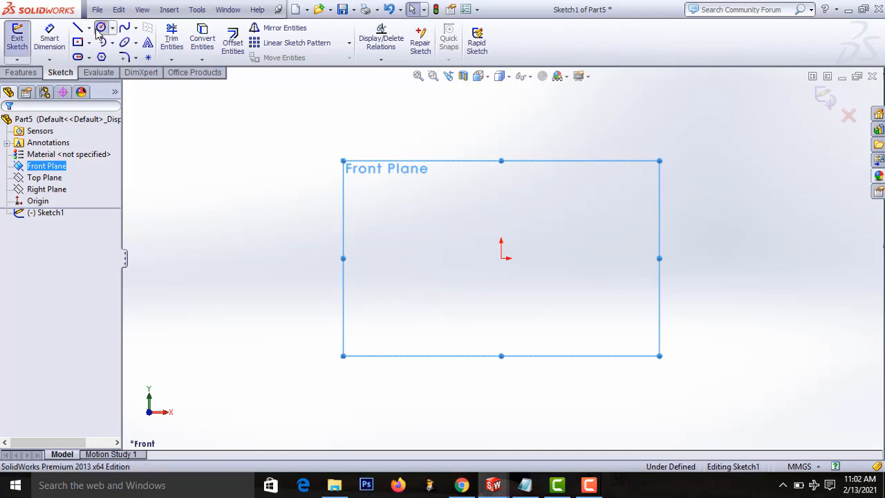
click(501, 259)
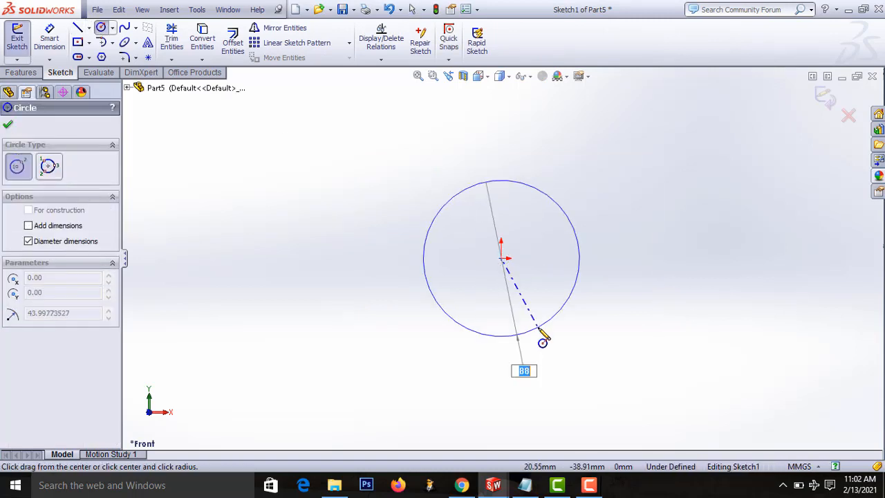
click(543, 339)
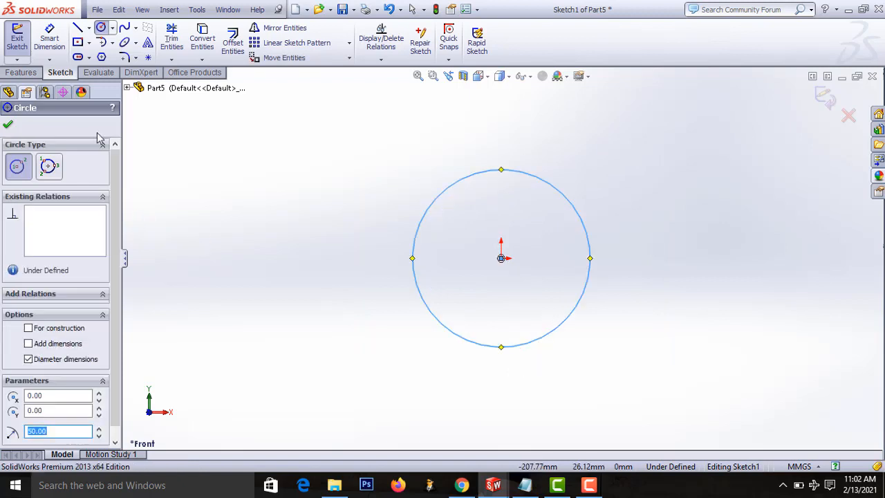
Draw a 100 mm horizontal line leftward from the circle's top point, a 25 mm line down, and a slanted line to the circle's left point.
click(78, 28)
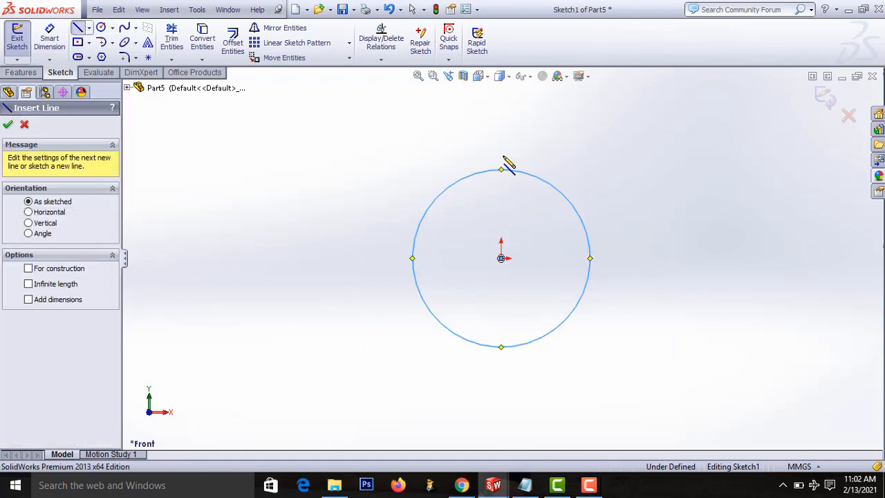
click(502, 169)
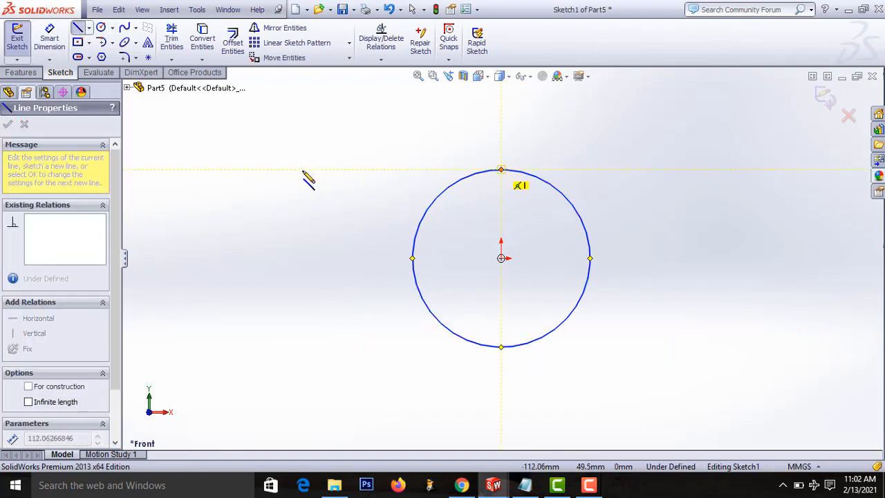
double_click(303, 170)
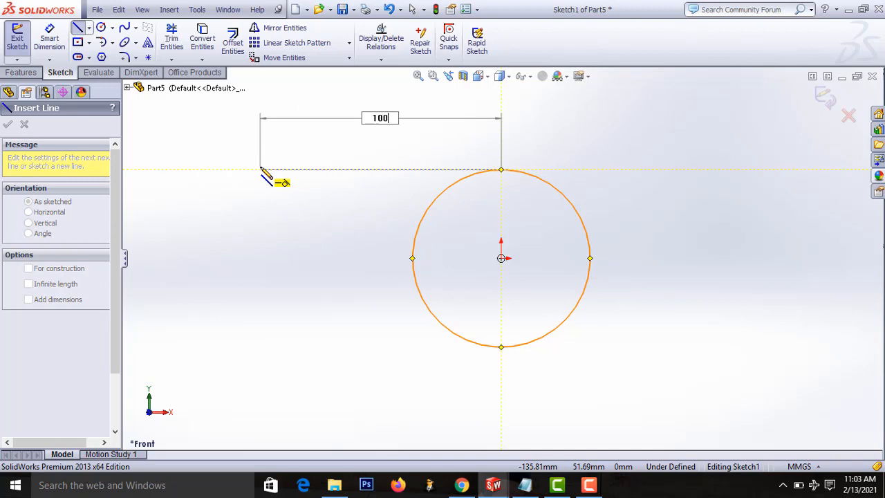
text(100)
key(Return)
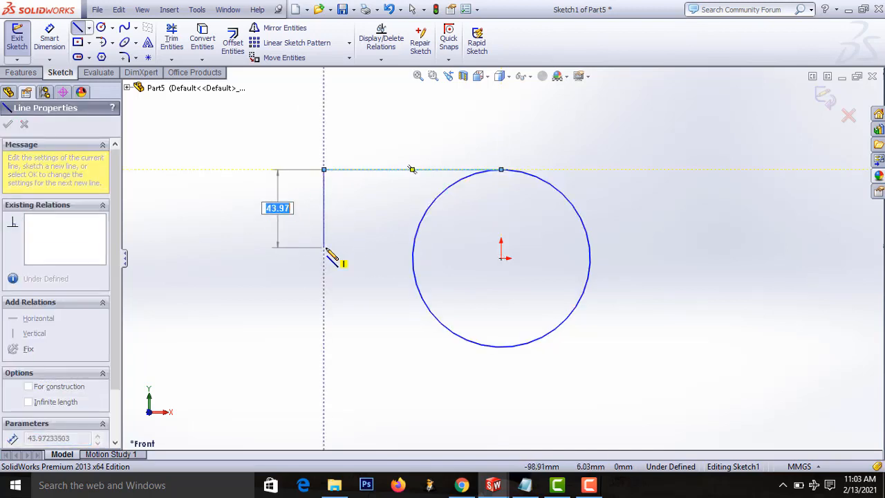
key(Return)
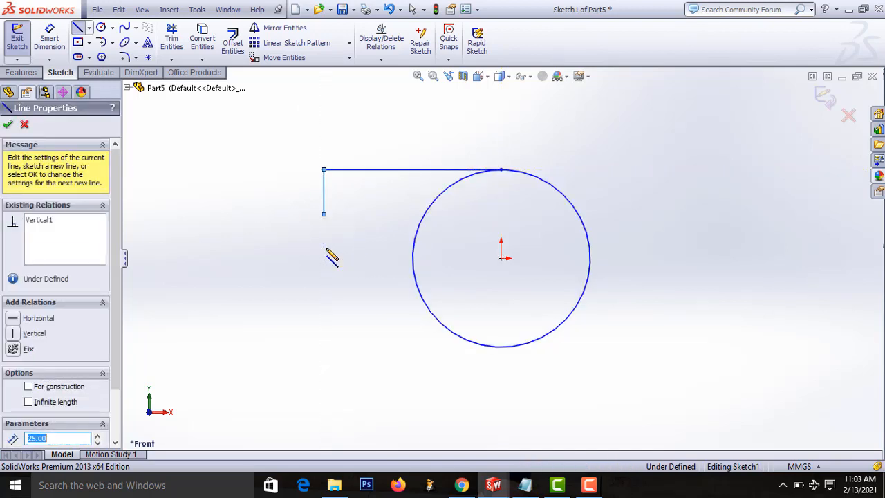
click(413, 258)
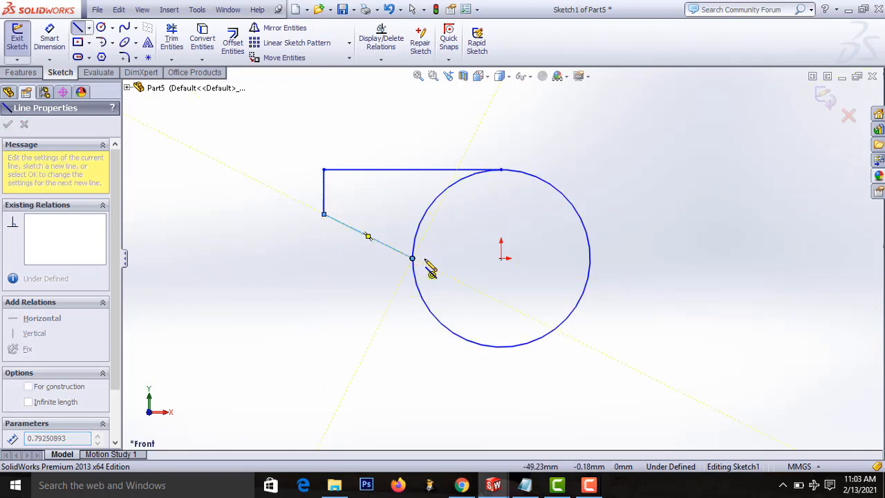
Draw a 100 mm line rightward from the circle's bottom point, a 25 mm line up, and a slanted line to the circle's right point.
click(78, 28)
click(78, 28)
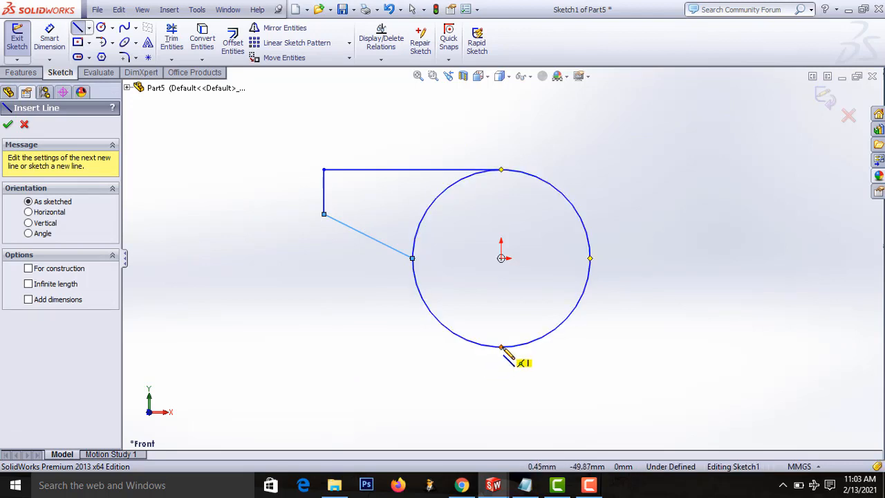
click(502, 346)
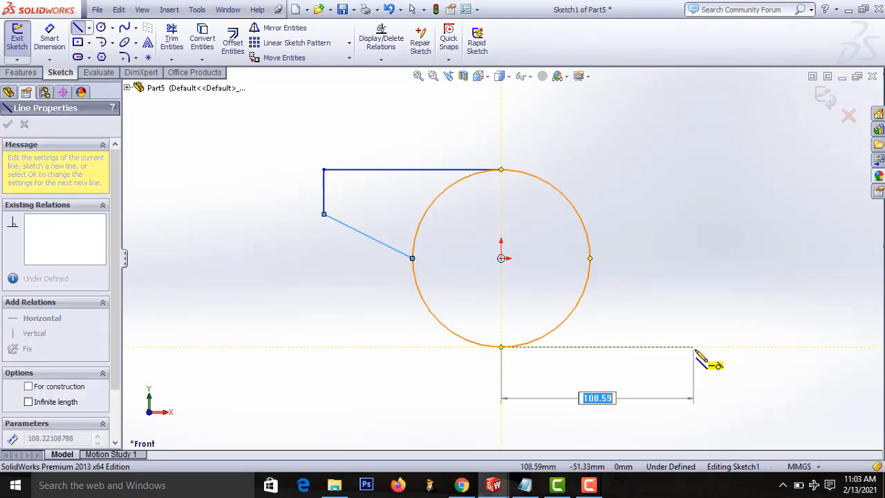
text(100)
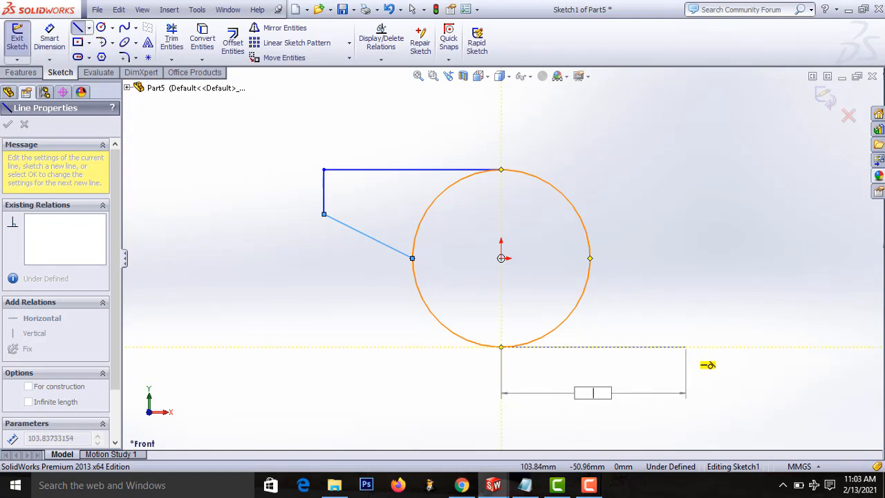
key(Return)
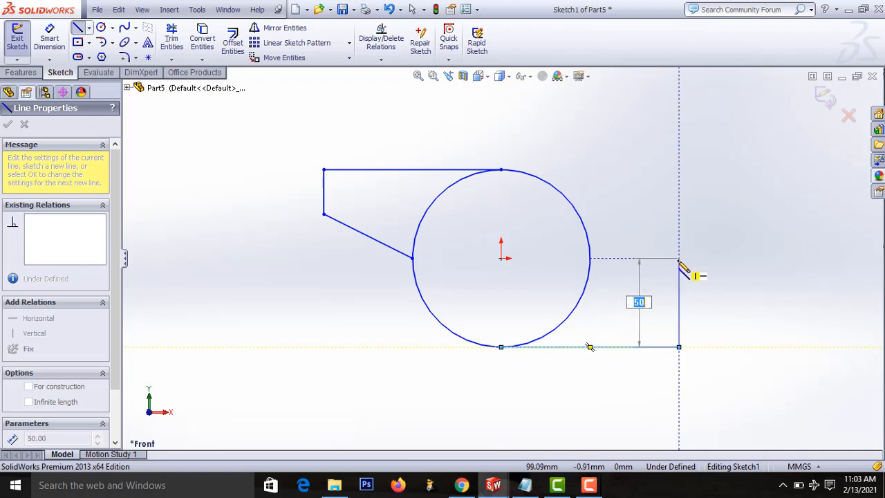
text(25)
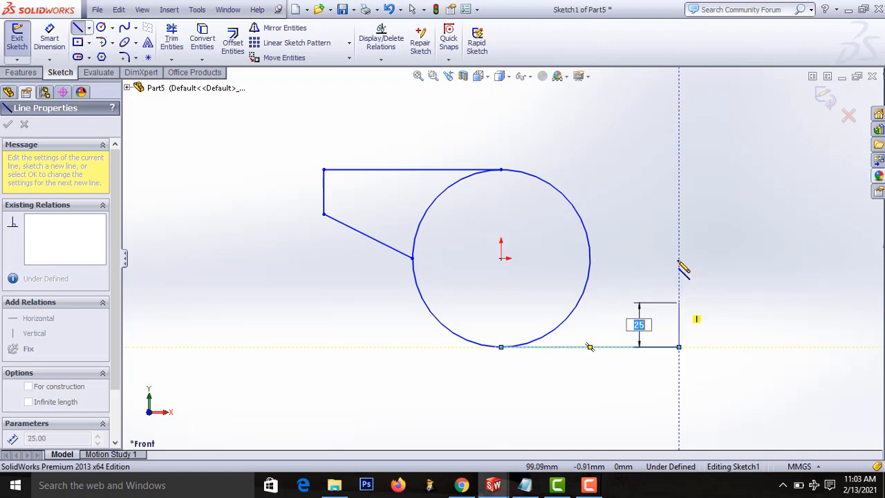
key(Return)
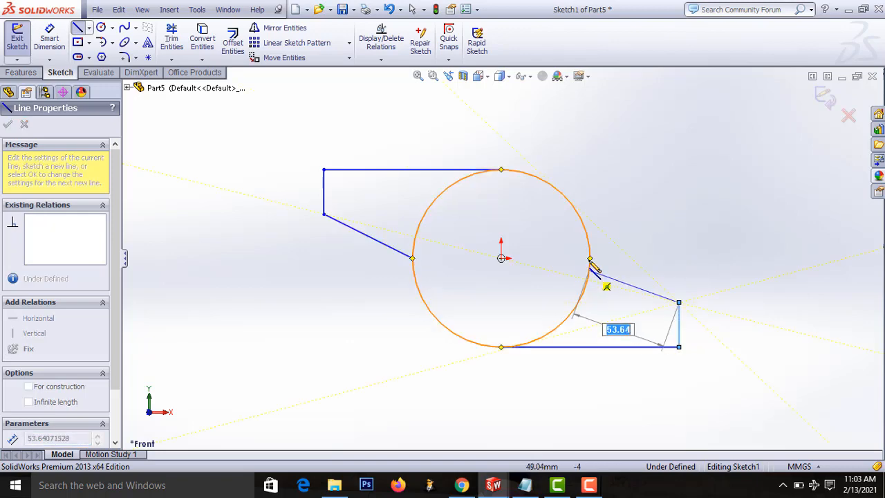
click(590, 259)
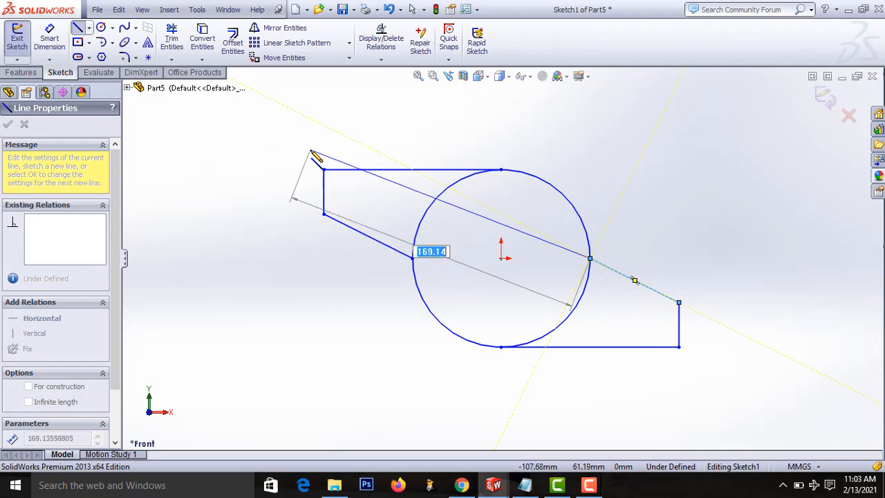
key(Escape)
key(Escape)
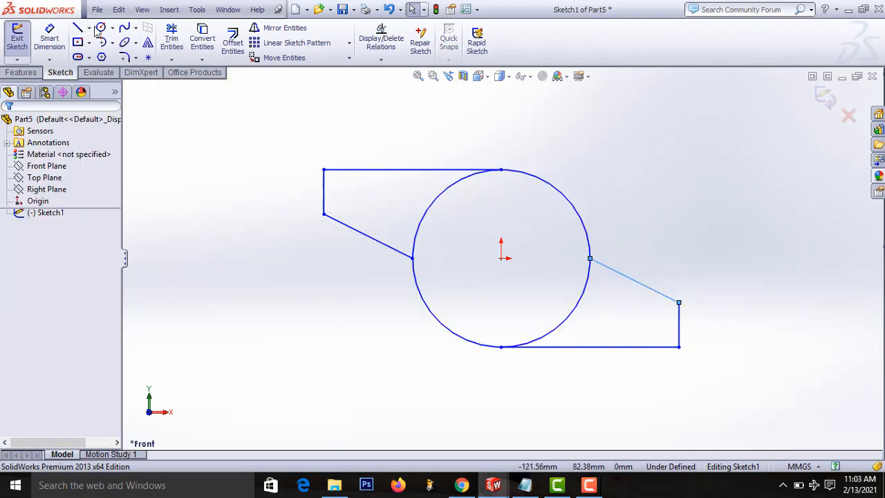
Trim away the circle's upper-left and lower-right arcs to leave one closed S-shaped outline.
click(173, 41)
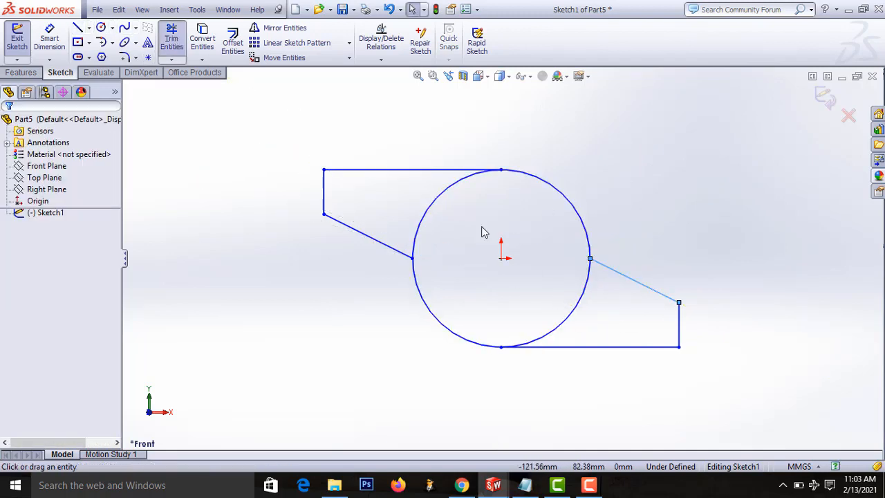
click(427, 216)
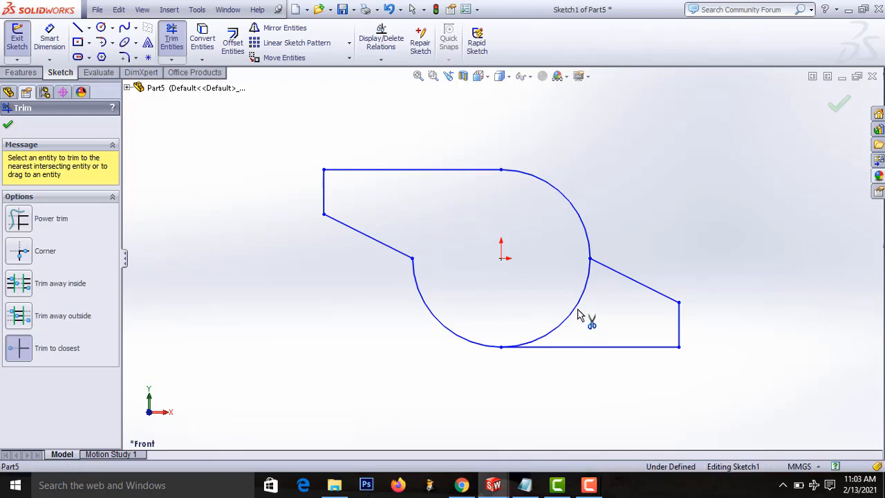
click(557, 327)
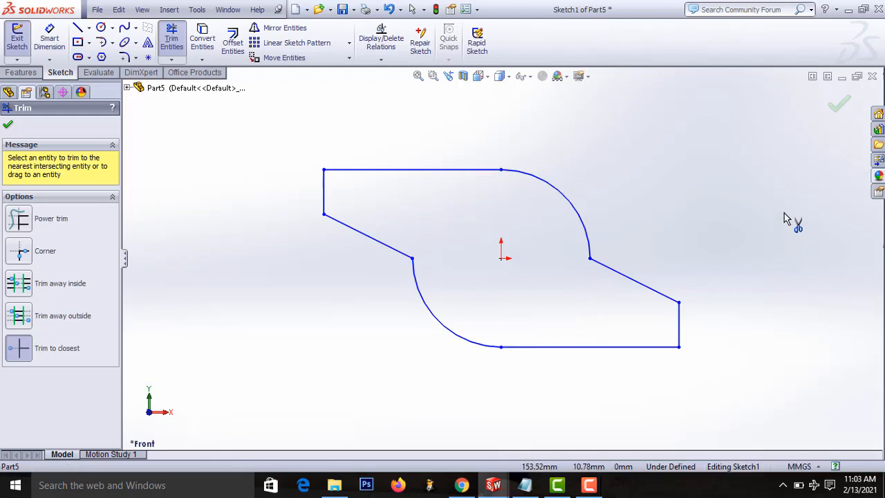
click(834, 111)
Finish the sketch and extrude the profile as a blind boss 80 mm deep.
click(827, 99)
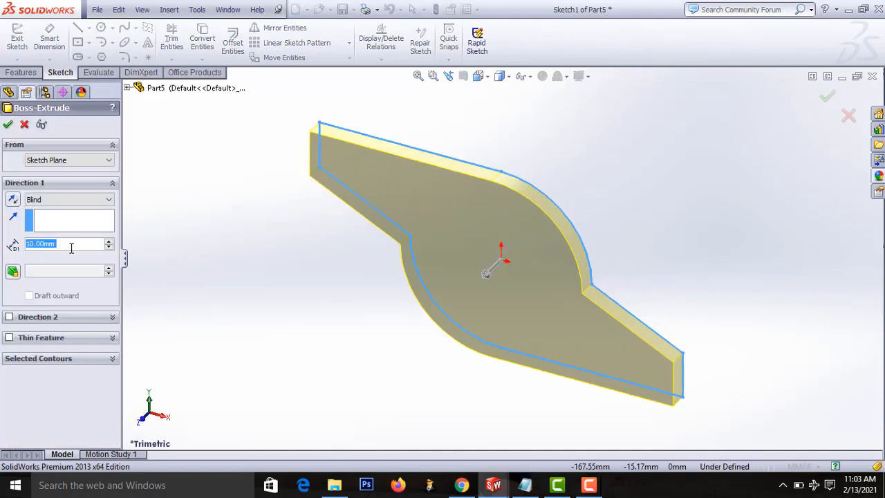
text(80)
key(Return)
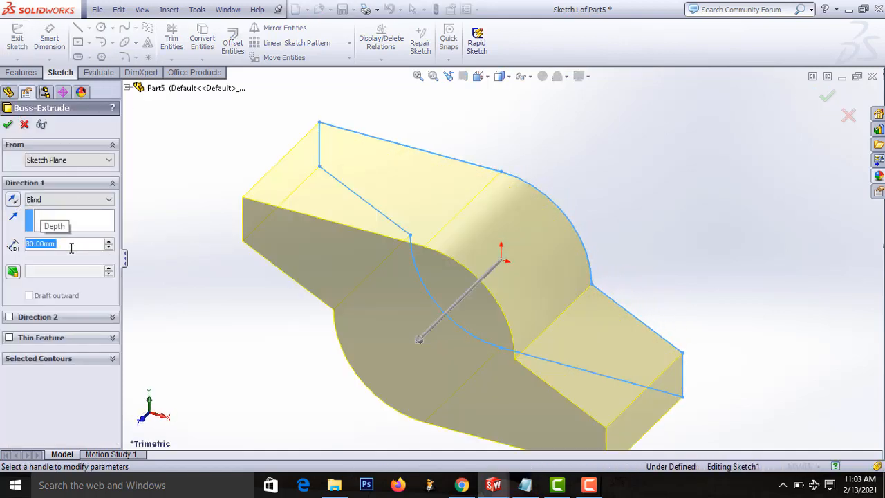
click(6, 125)
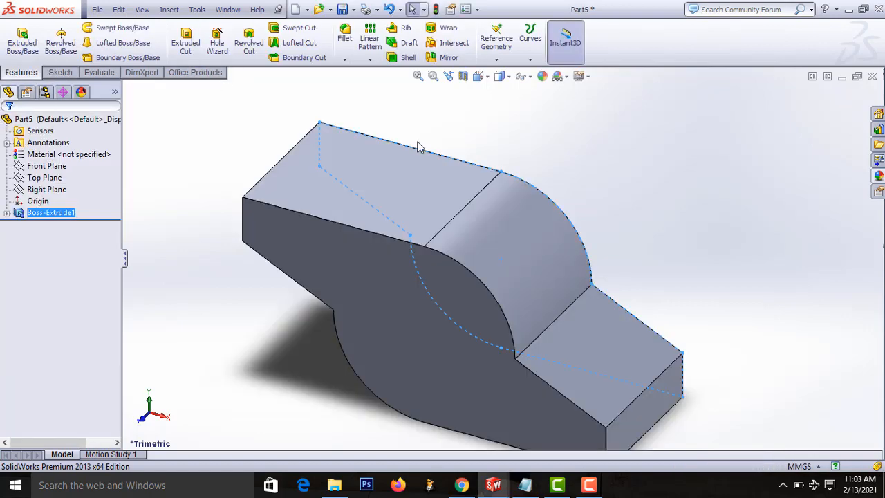
scroll(447, 274, up, 3)
scroll(298, 138, down, 2)
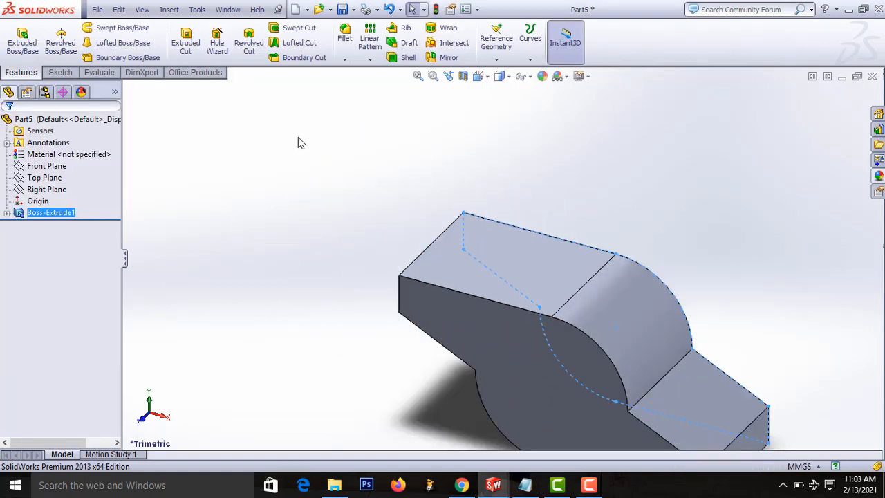
scroll(482, 242, up, 2)
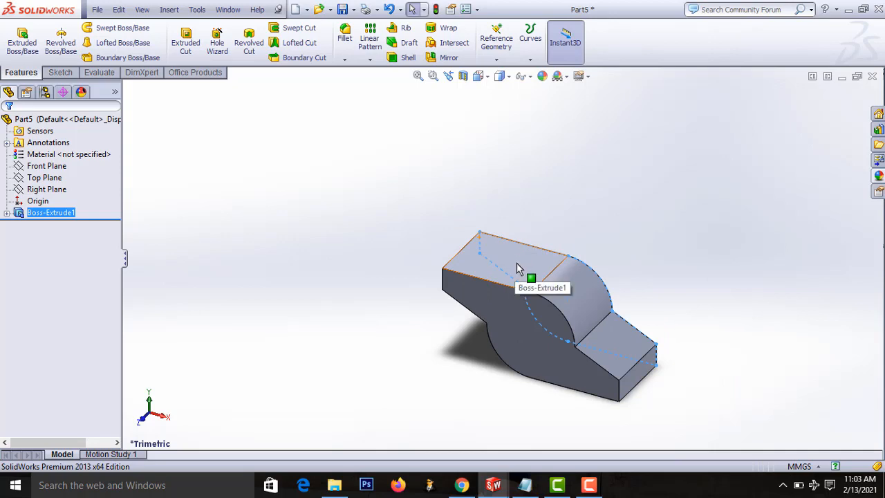
click(192, 56)
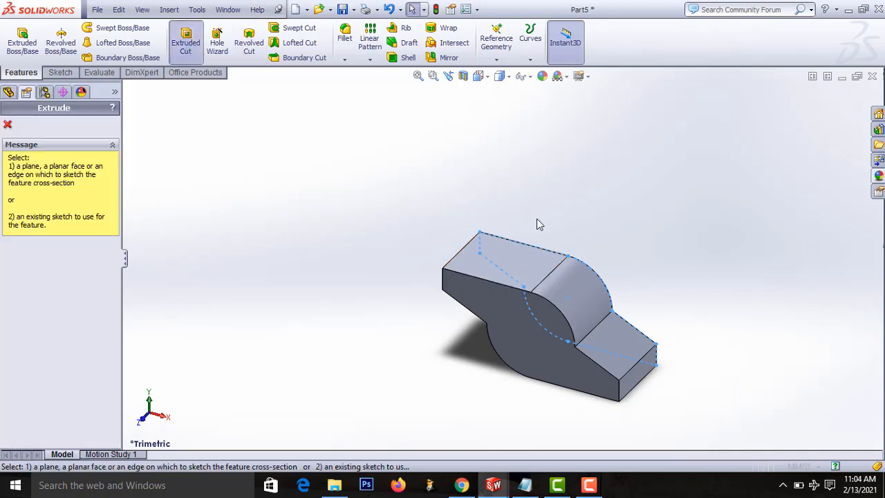
click(527, 263)
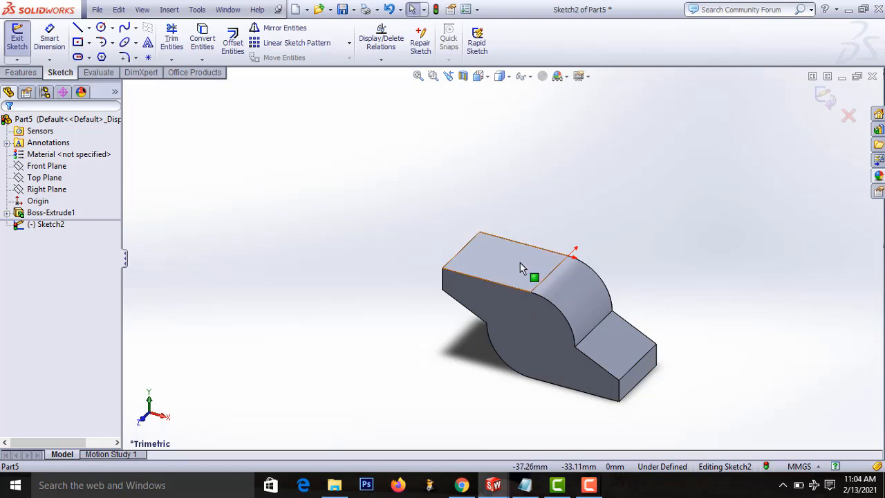
key(ctrl+z)
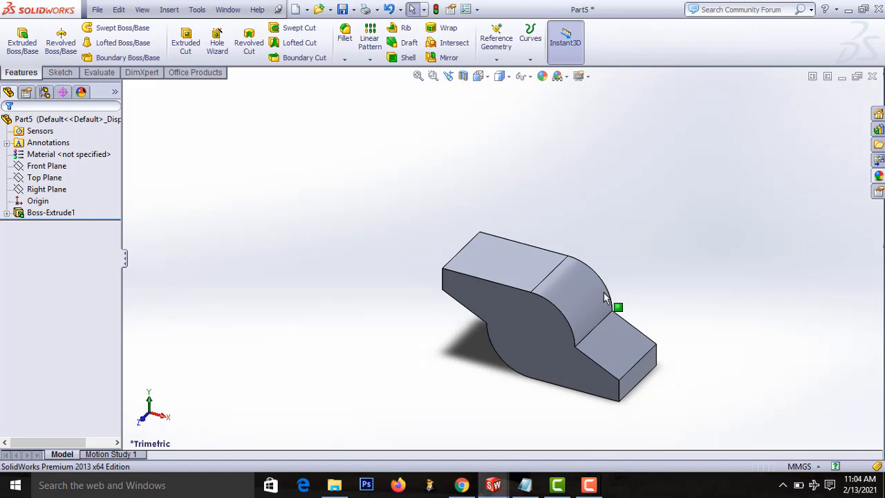
Start an extruded cut on the S-shaped front face and sketch a 50 mm diameter circle centred on the origin.
click(186, 40)
click(558, 367)
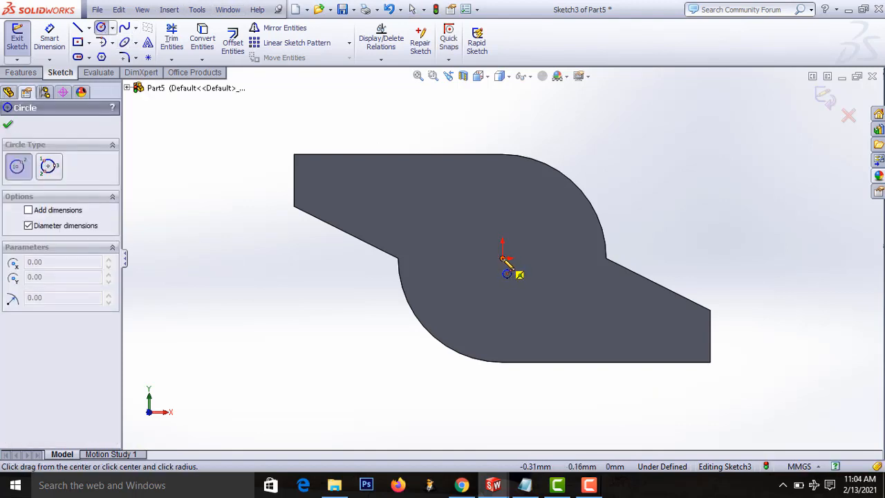
click(502, 258)
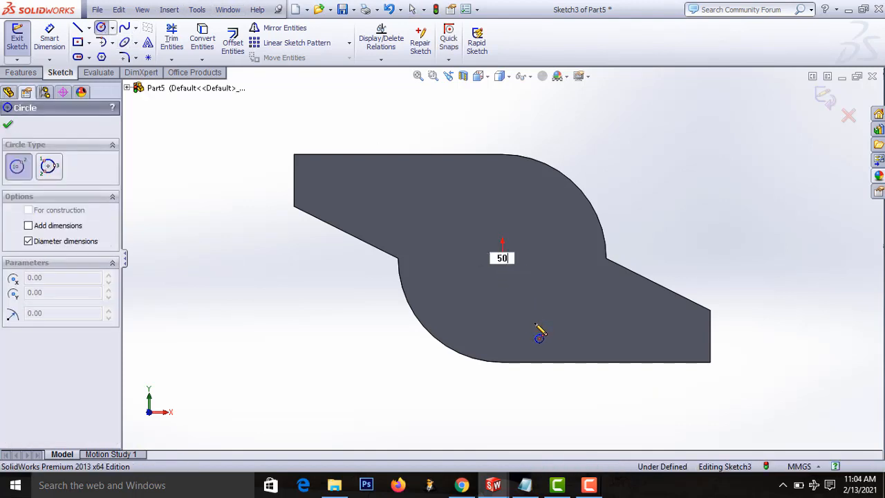
key(Return)
key(Escape)
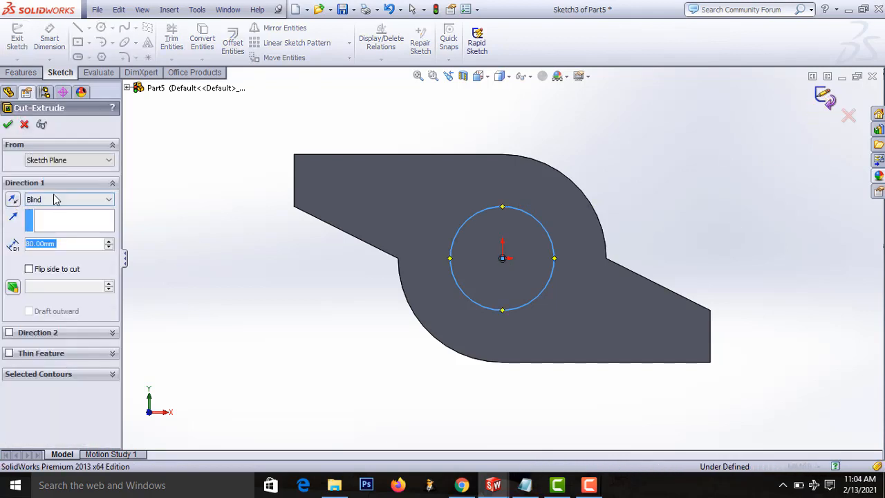
Cut the circle through all to make the central hole.
click(58, 199)
click(58, 219)
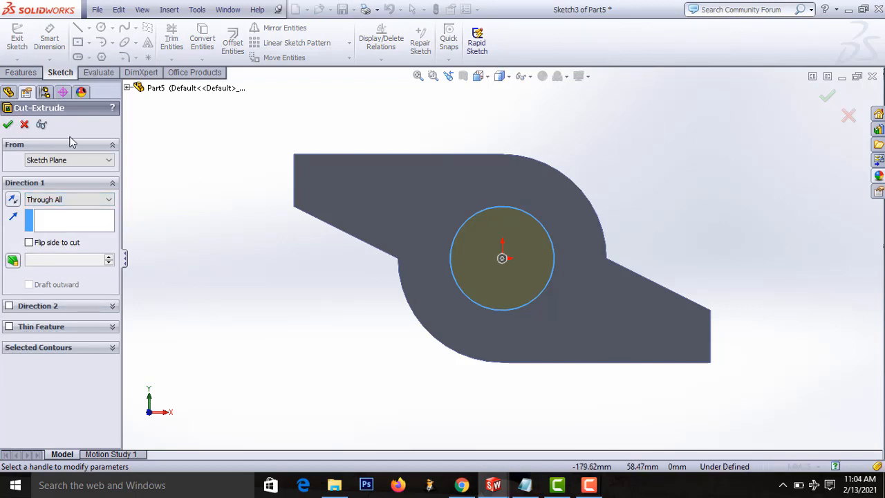
click(8, 128)
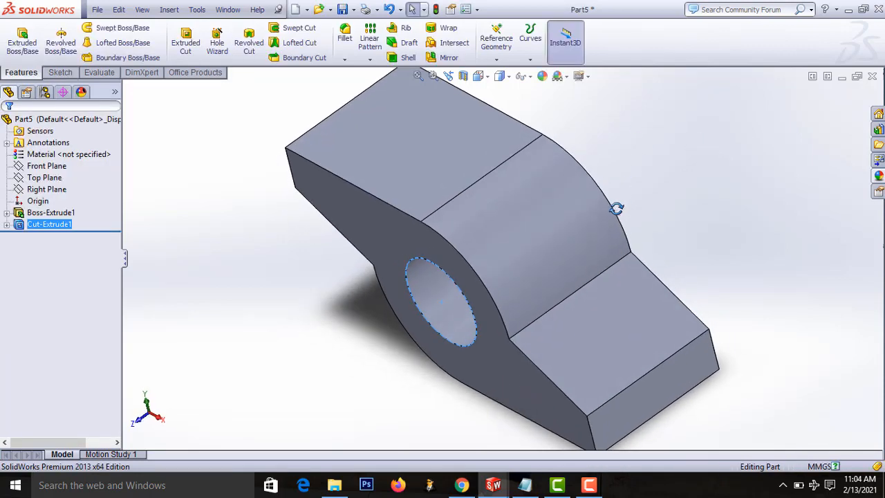
Start an extruded cut on the upper arm's flat top face and sketch a horizontal centerpoint slot about 51 mm between centres and 37 mm wide, centred on the tangent edge's midpoint.
click(184, 48)
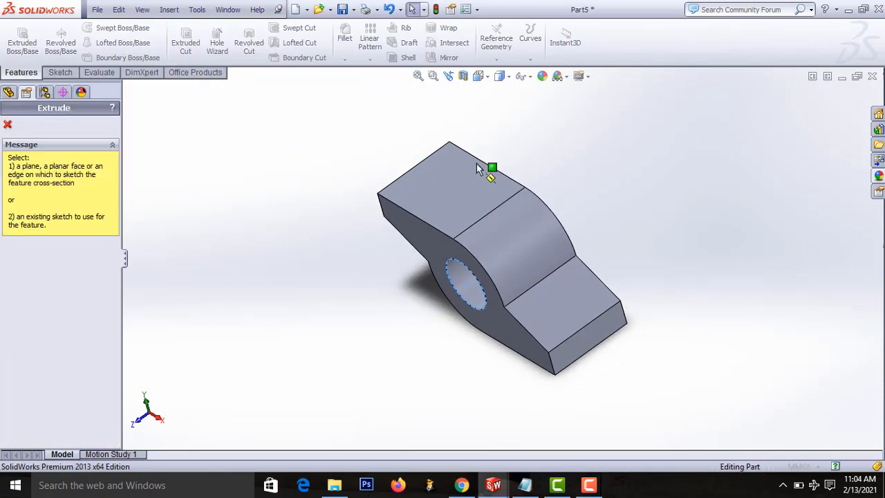
click(482, 200)
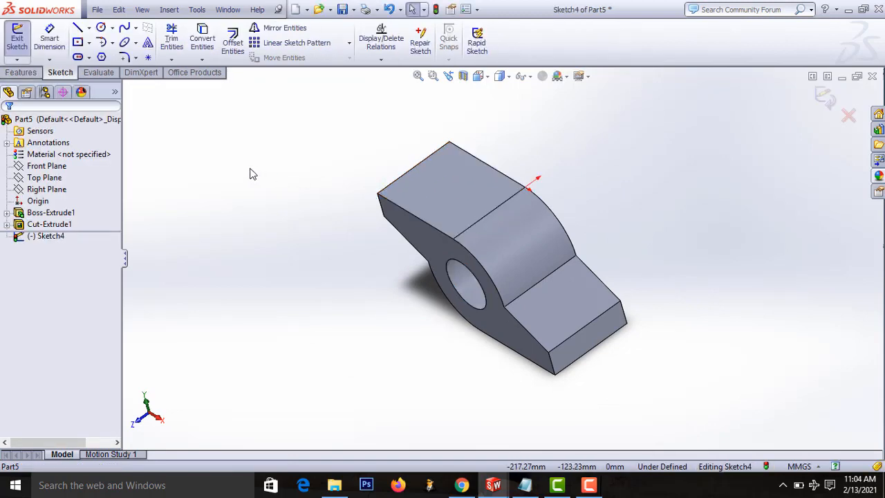
click(78, 59)
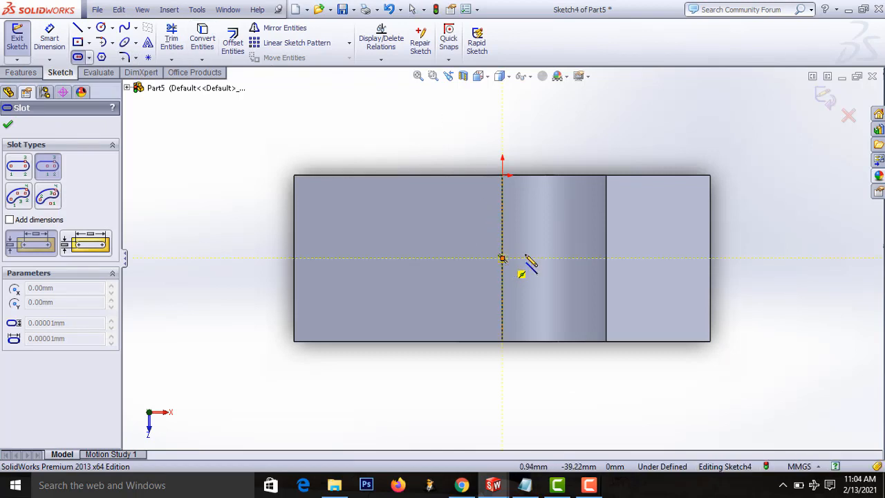
click(503, 259)
click(553, 259)
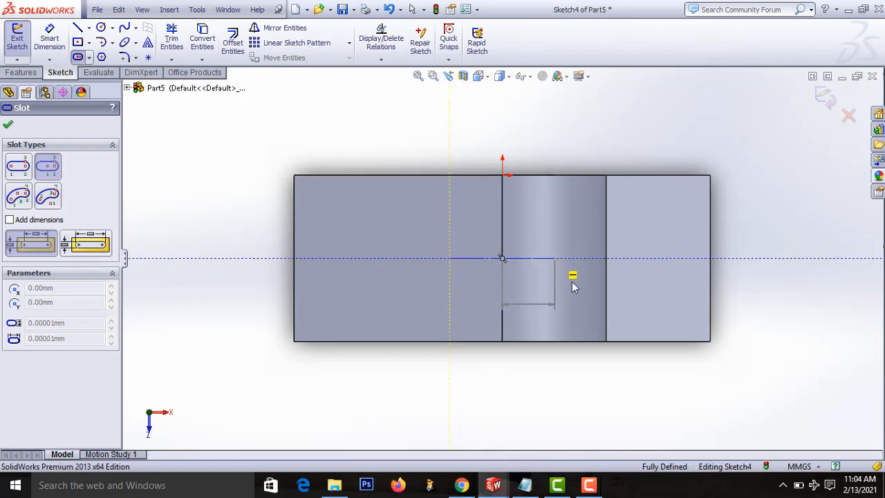
click(587, 296)
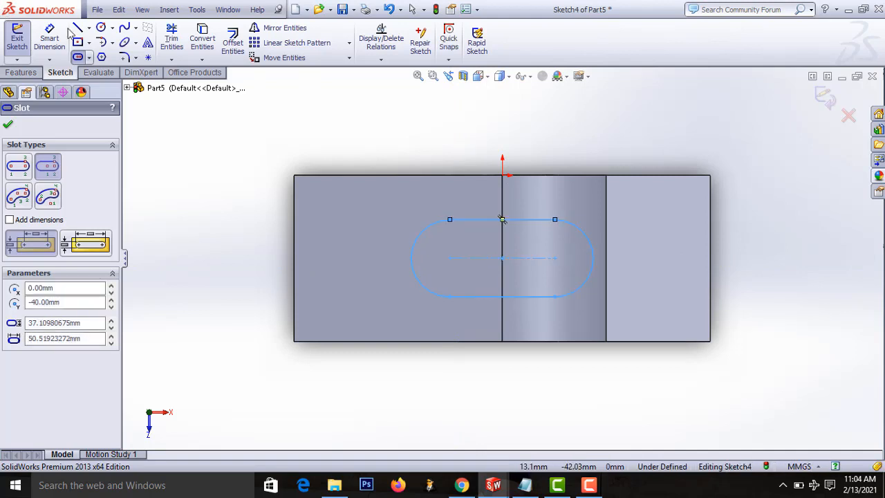
Dimension the distance from the slot's centreline to its upper straight edge as 25 mm.
click(49, 38)
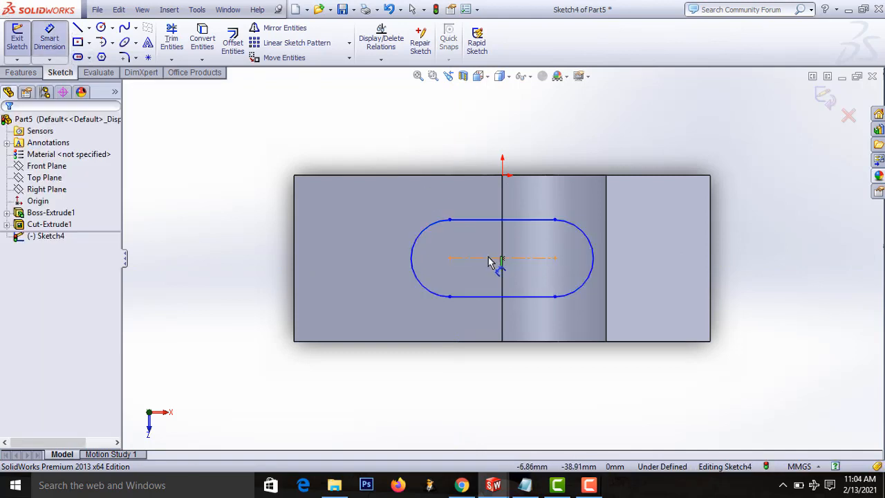
click(485, 222)
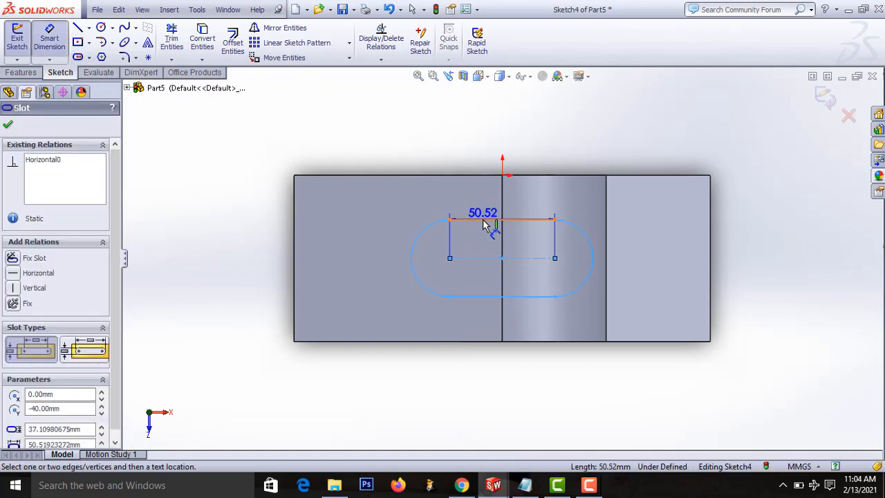
click(477, 258)
click(238, 252)
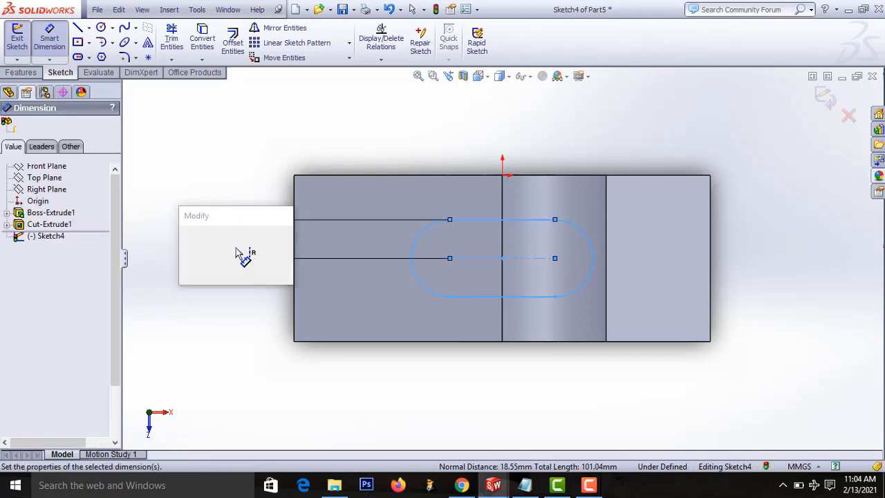
text(25)
key(Return)
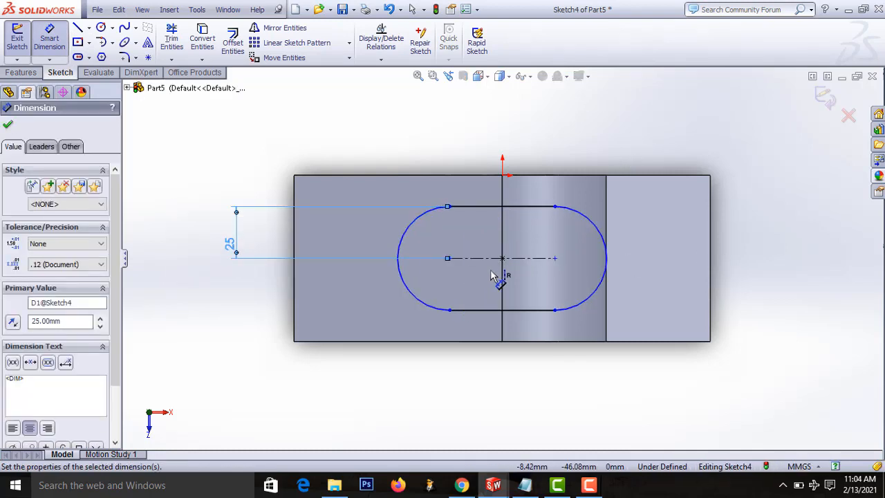
Dimension the distance from the slot's midpoint to its left arc centre as 20 mm.
click(503, 260)
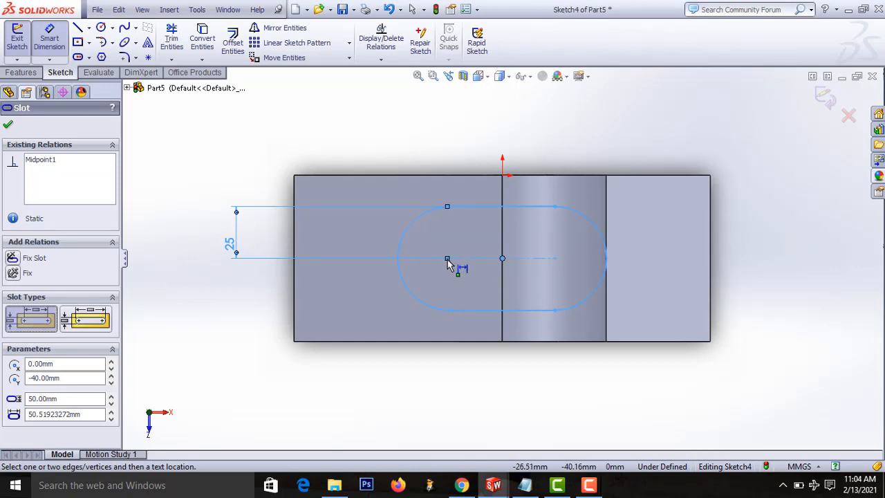
click(450, 260)
click(481, 408)
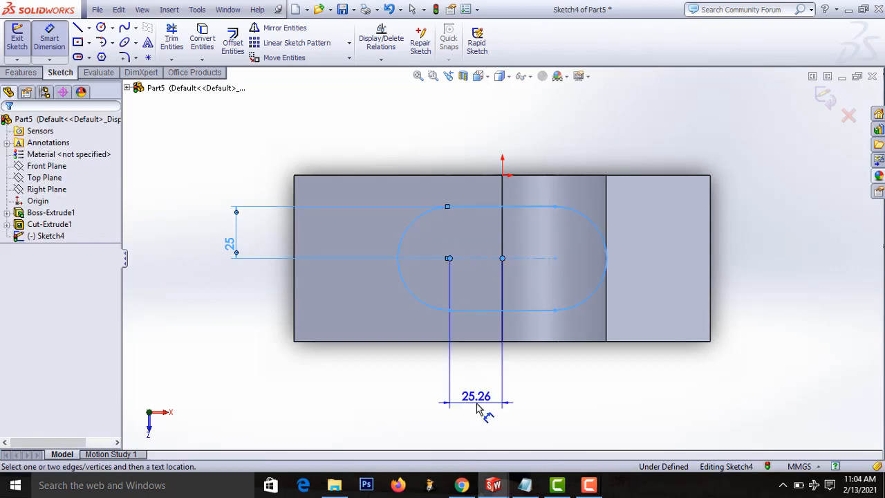
key(Return)
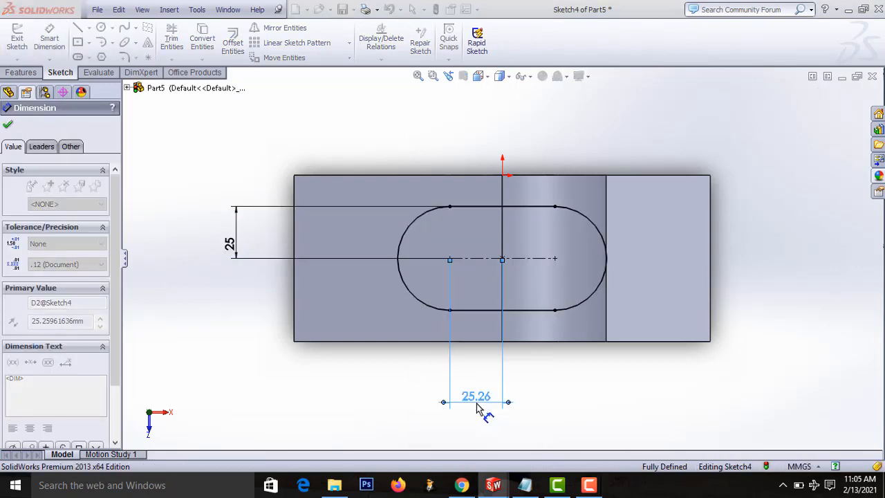
Finish the slot sketch and cut it through all of the body.
click(825, 97)
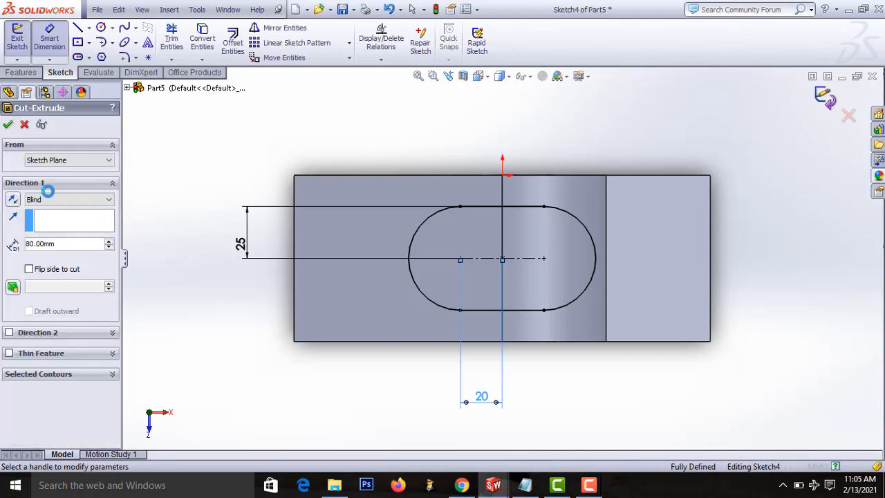
click(54, 200)
click(58, 221)
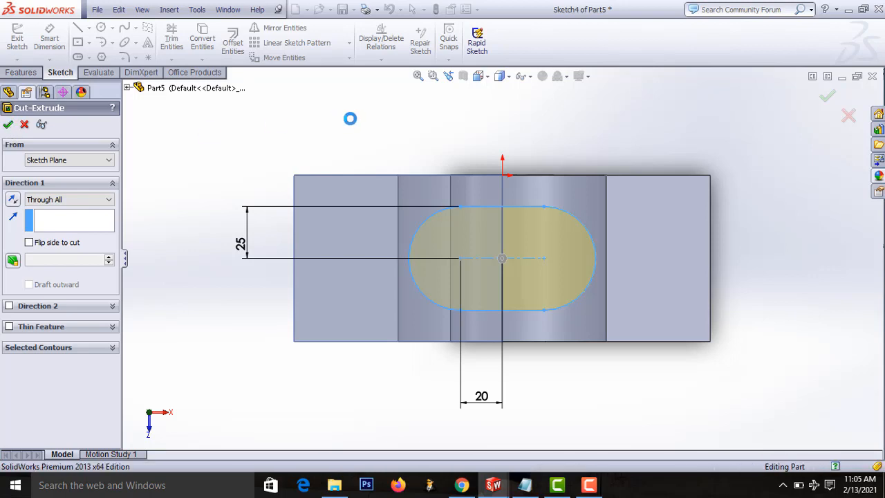
key(Return)
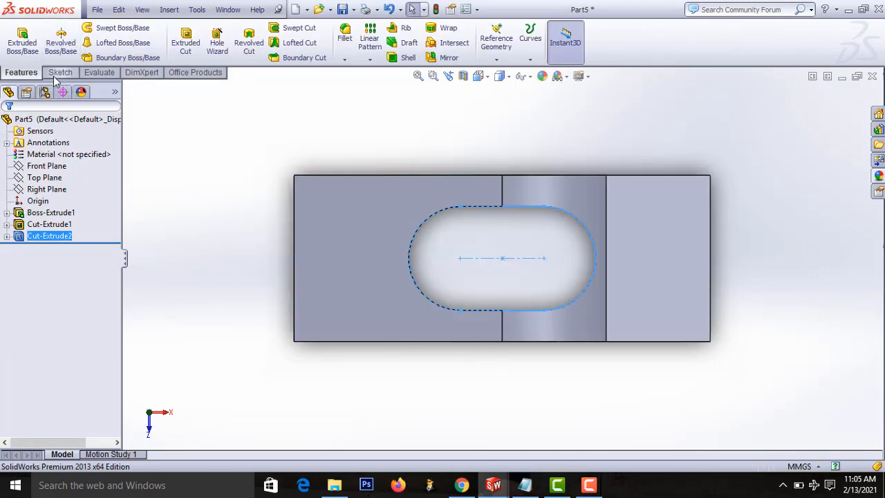
Start another extruded cut on the top face and sketch center rectangles about 50 by 29 mm and 47 by 29 mm on the left and right end edges' midpoints.
click(185, 47)
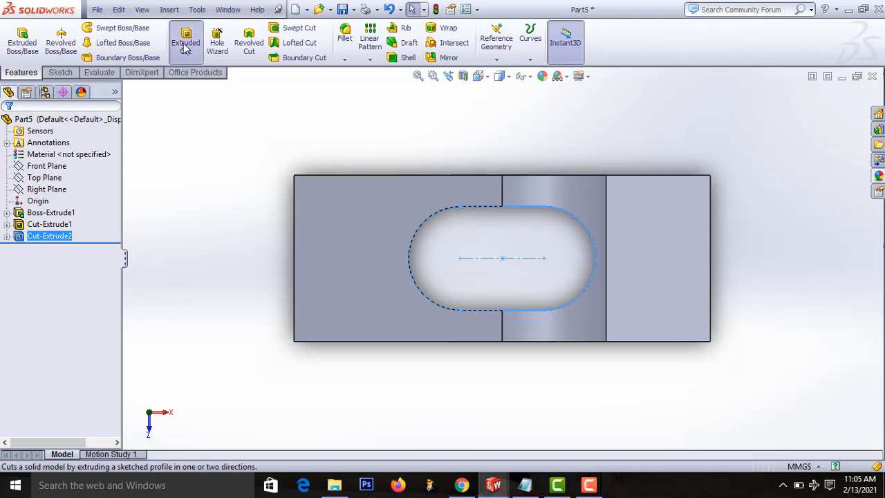
click(352, 215)
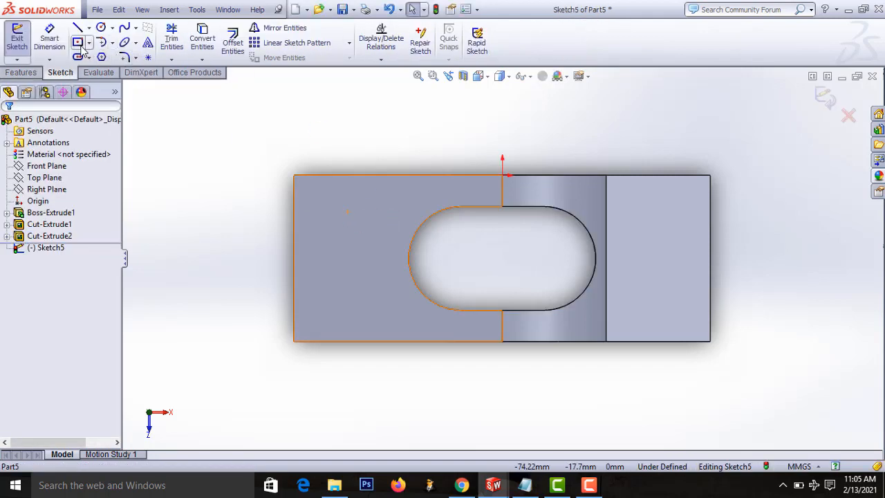
click(79, 44)
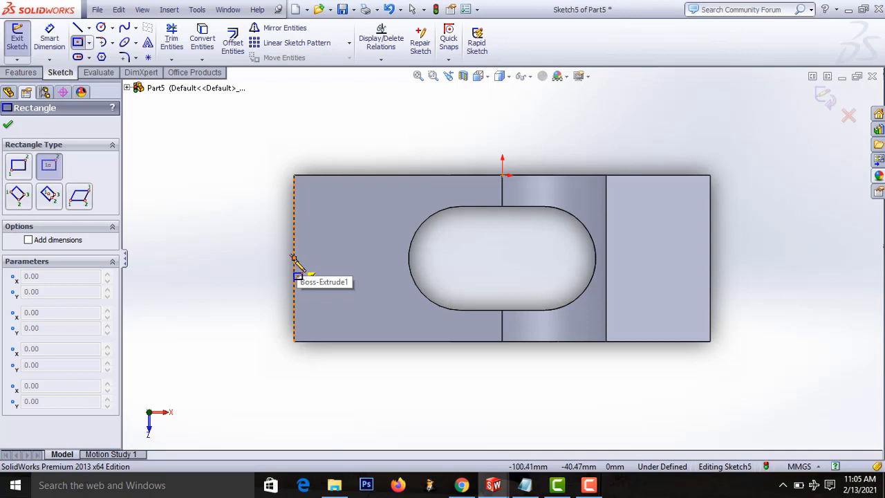
click(294, 259)
click(346, 288)
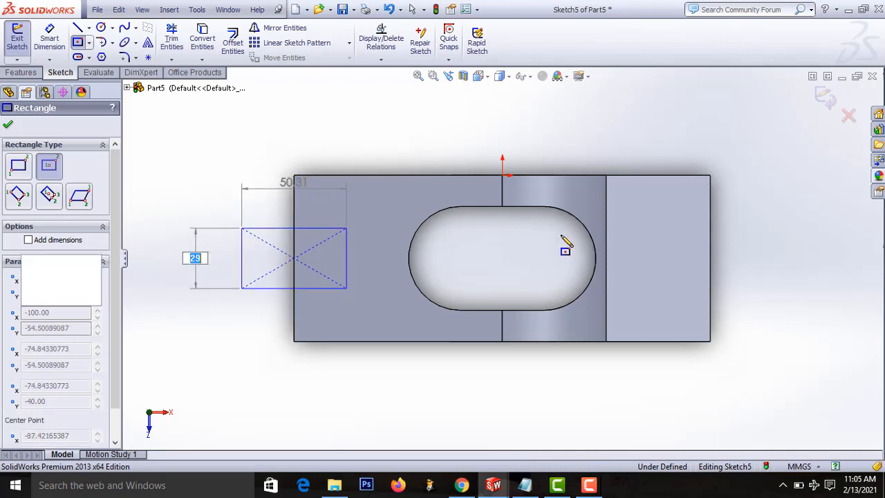
click(710, 258)
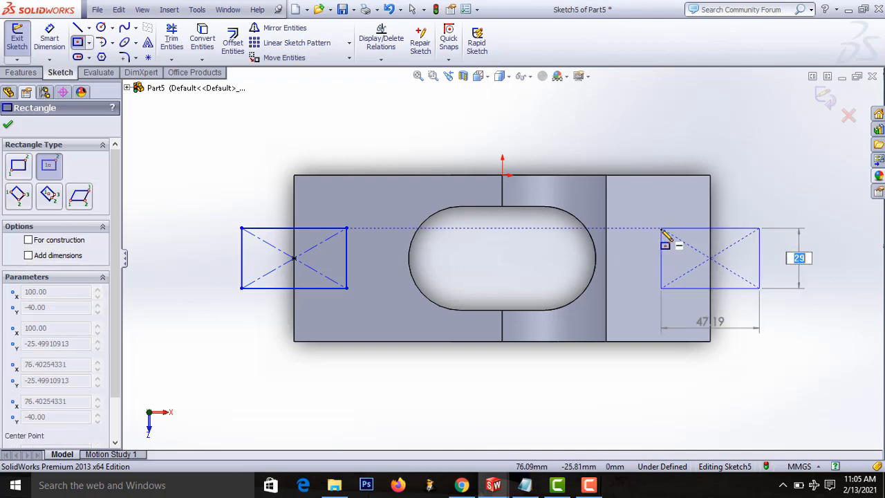
click(661, 228)
Dimension the left rectangle's upper edge 15 mm from its centre point.
click(49, 38)
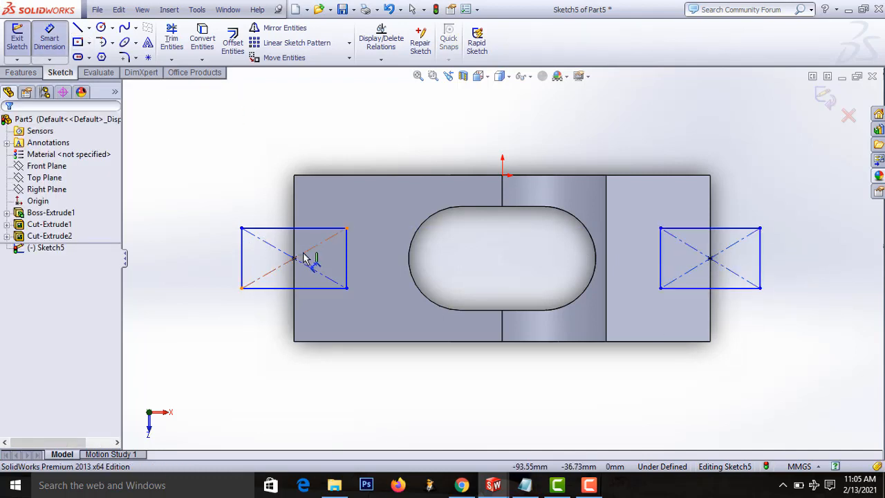
click(296, 260)
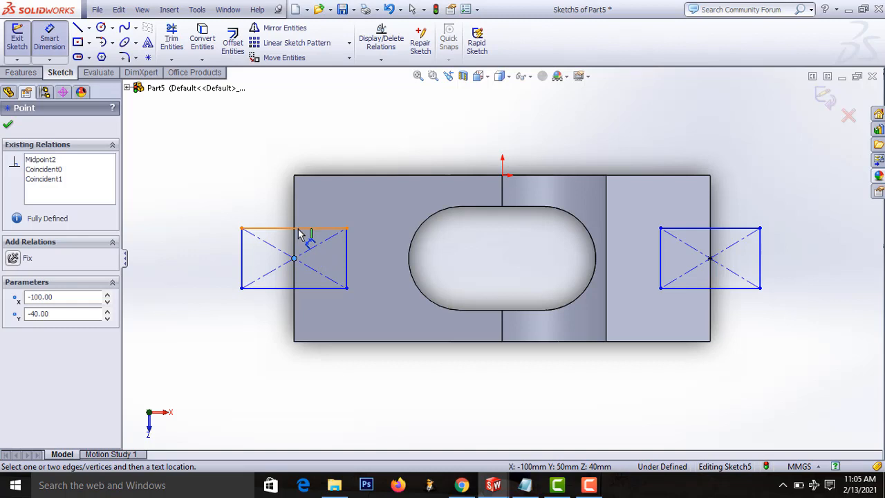
click(299, 234)
click(205, 247)
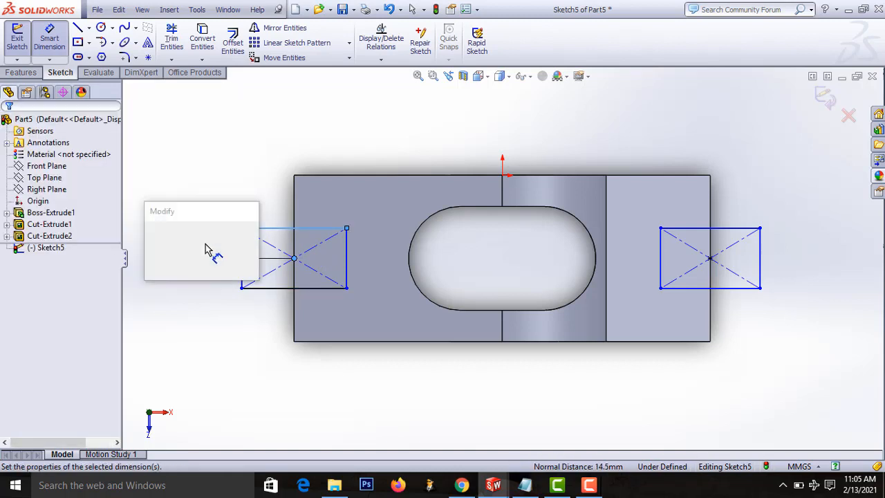
text(15)
key(Return)
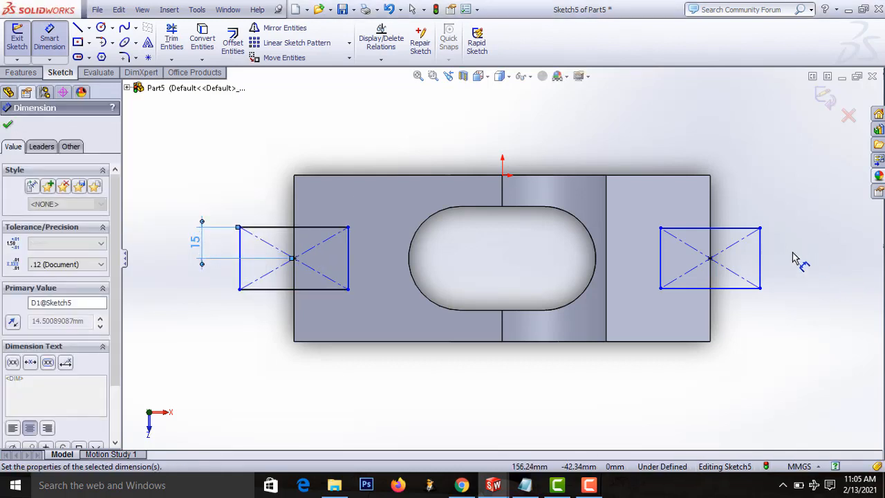
Dimension the right rectangle's upper edge 15 mm from its centre point.
click(709, 259)
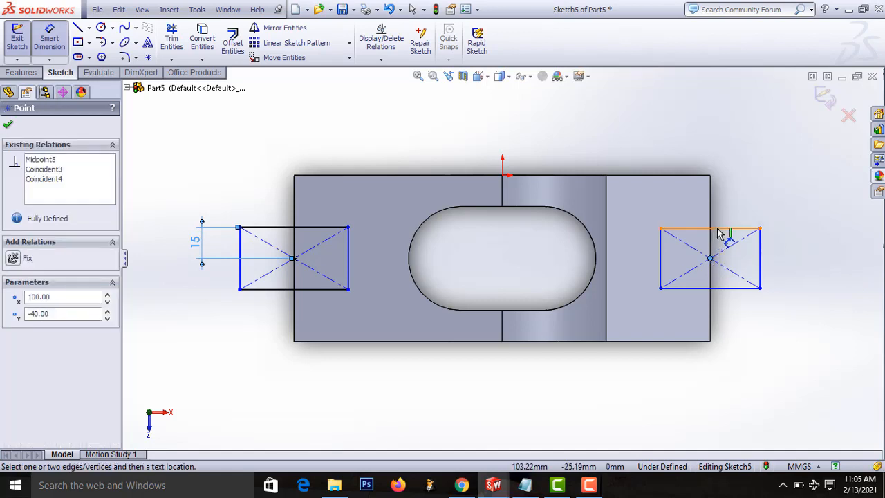
click(719, 233)
click(806, 245)
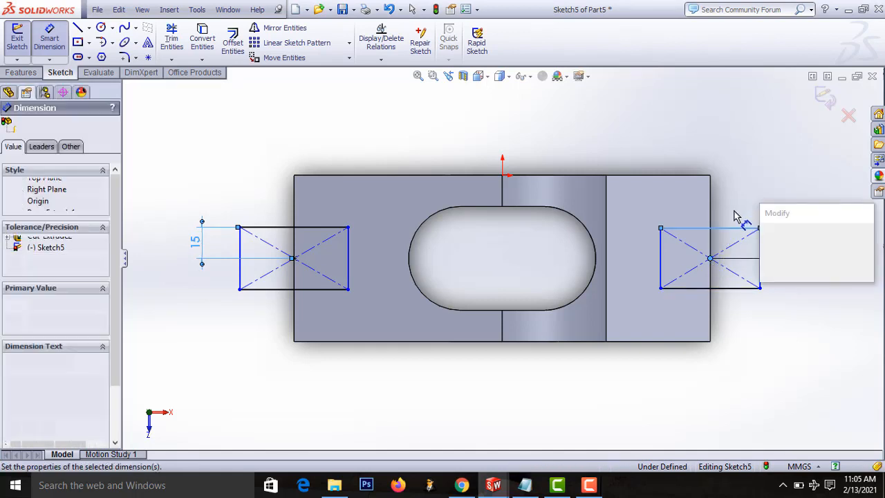
text(15)
key(Return)
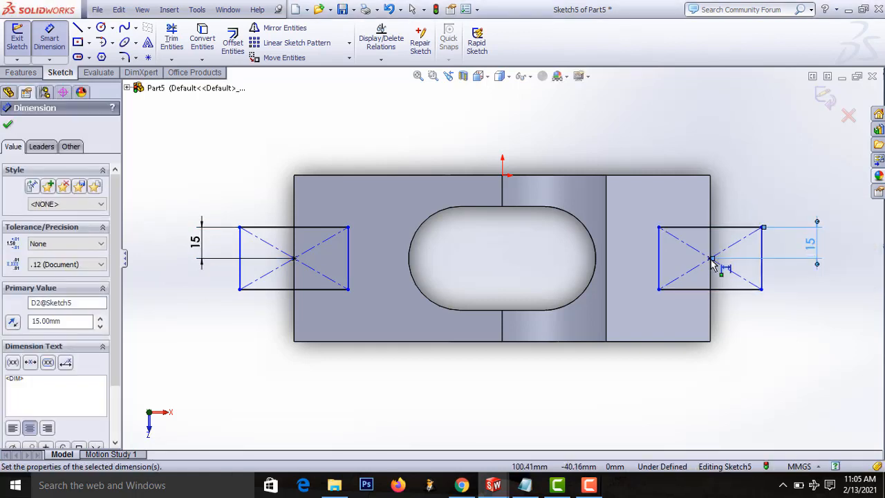
Dimension the right rectangle's inner vertical edge 25 mm from its centre point.
click(710, 258)
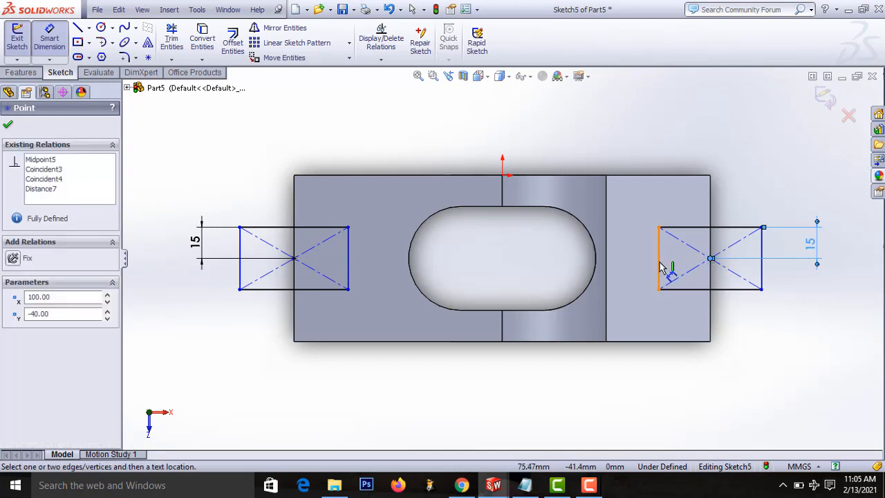
click(659, 270)
click(681, 376)
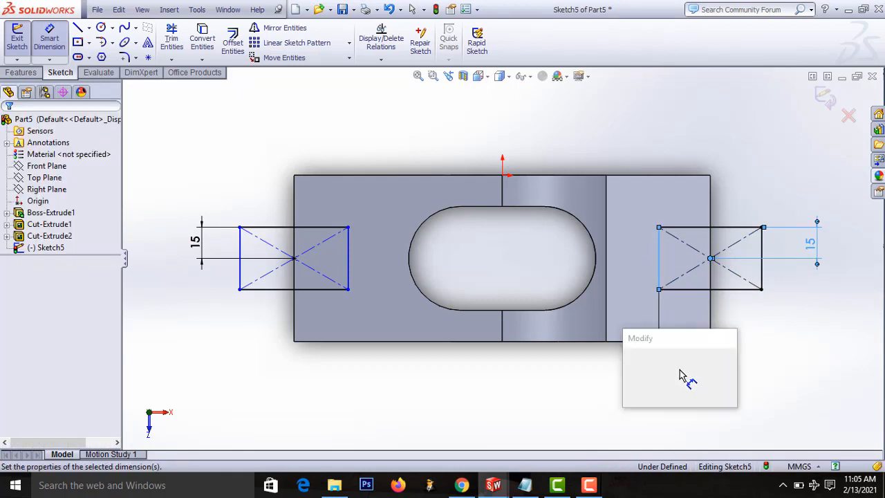
text(25)
key(Return)
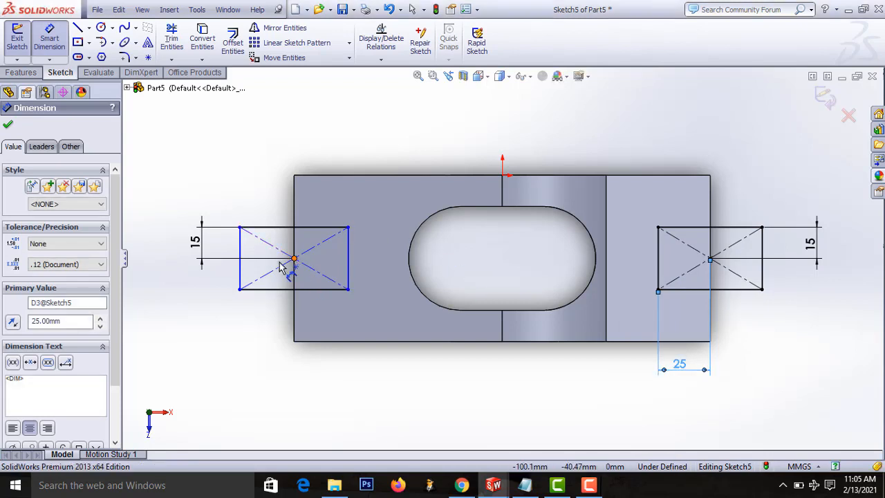
Dimension the left rectangle's outer vertical edge 25 mm from its centre point.
click(289, 259)
click(242, 258)
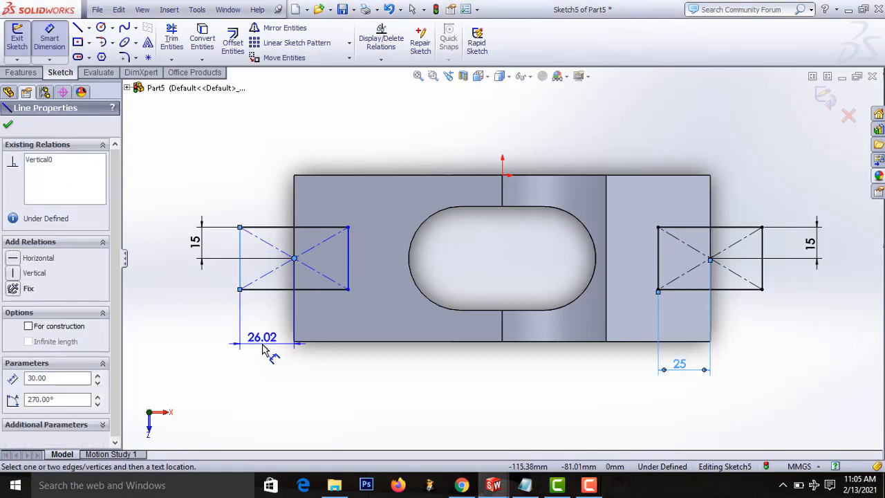
click(266, 351)
text(25)
key(Return)
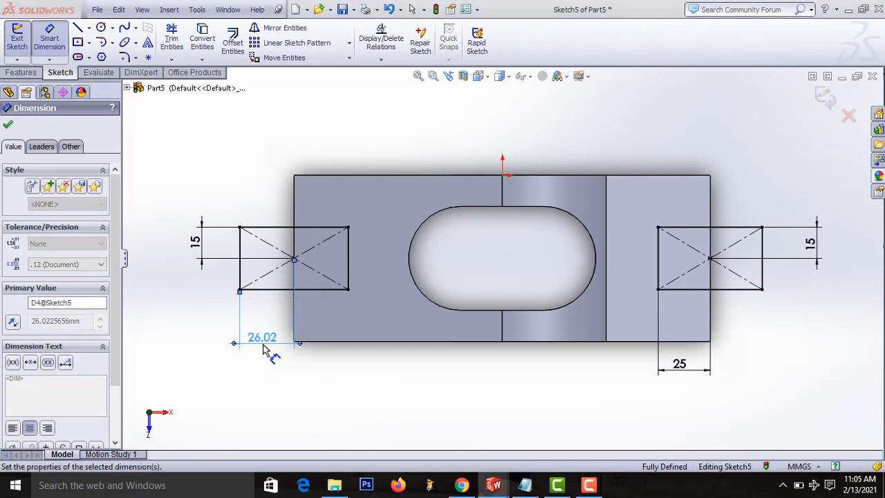
Finish the sketch and cut both end rectangles with the Through All end condition.
click(825, 98)
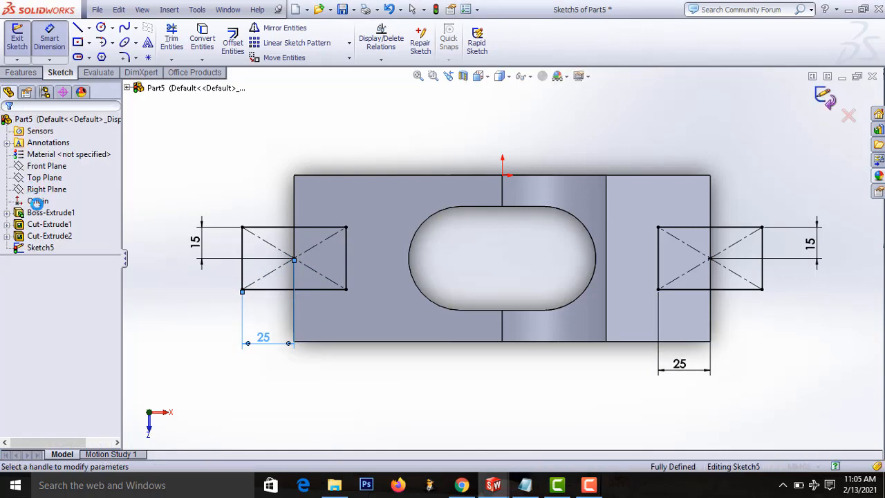
click(50, 200)
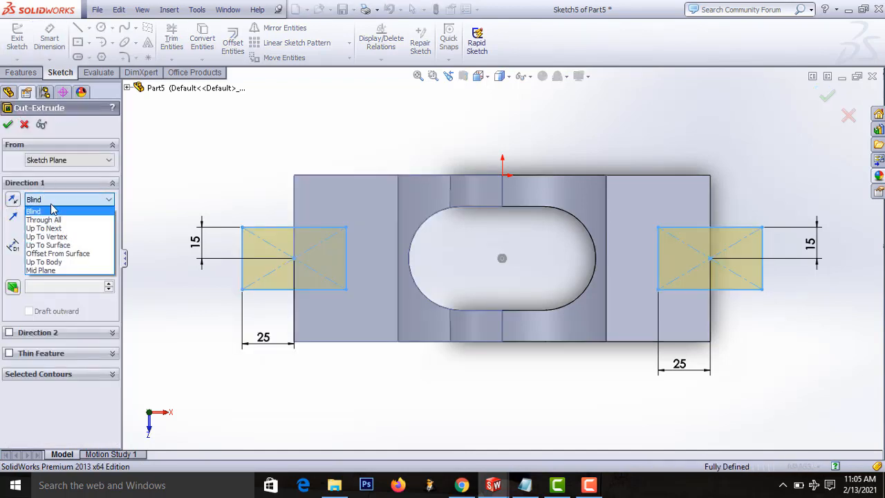
click(54, 217)
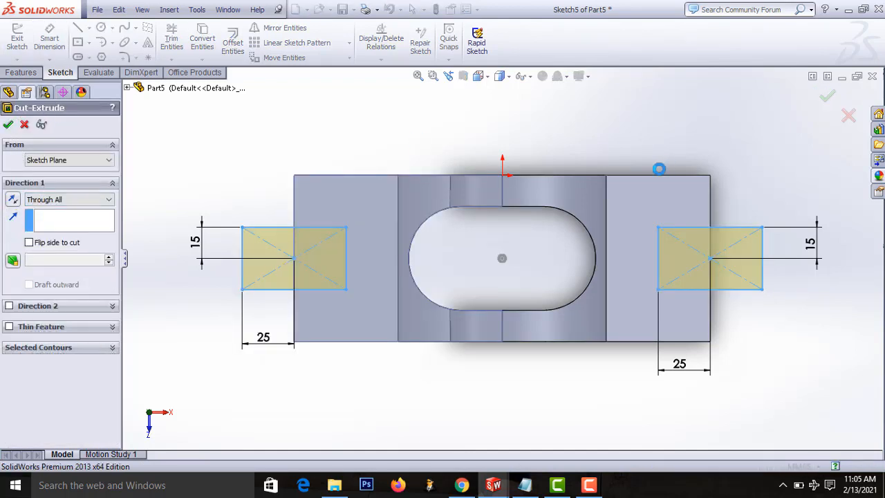
key(Return)
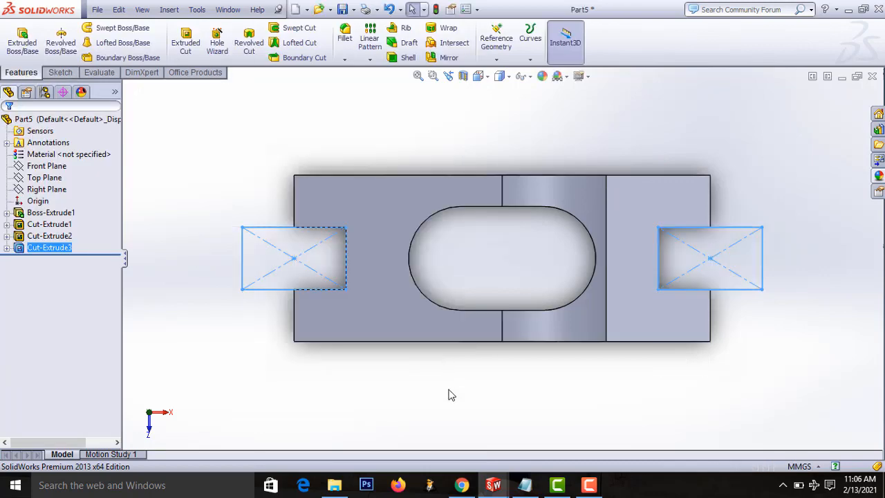
Start an angle-distance chamfer of 10 mm and select the four outer corner edges where the end faces meet the front and back faces.
middle_drag(448, 396, 468, 284)
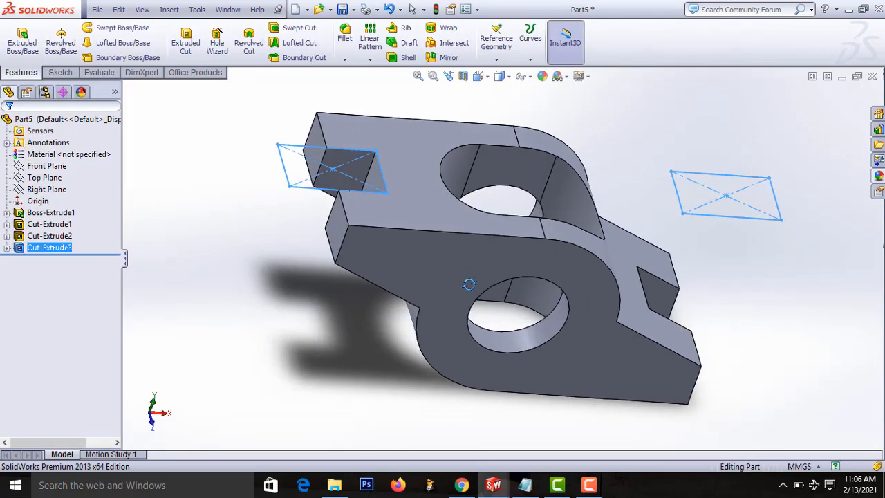
click(348, 60)
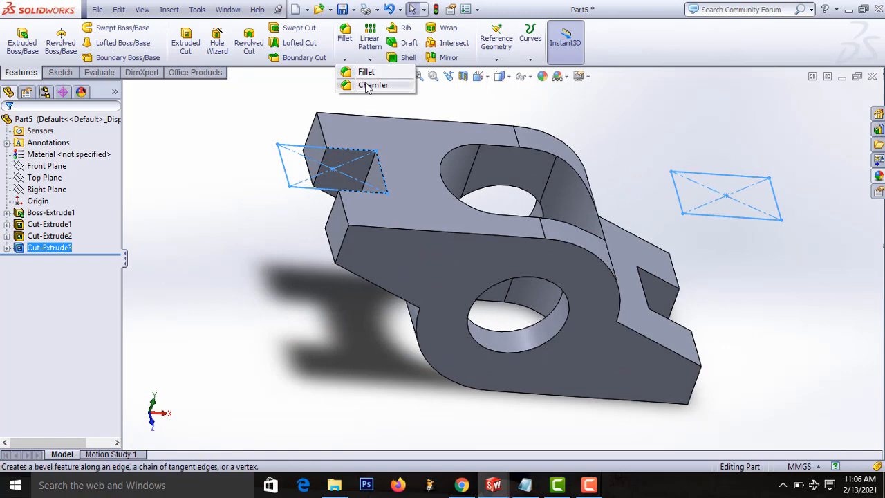
click(367, 85)
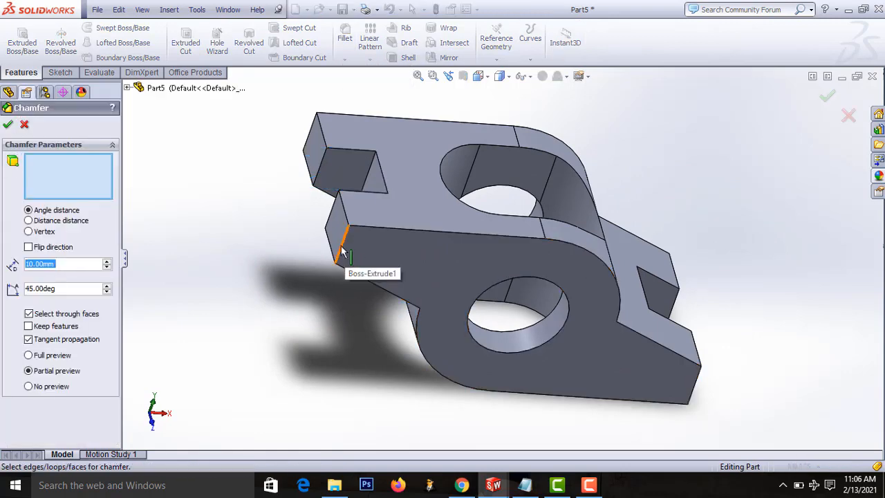
click(343, 253)
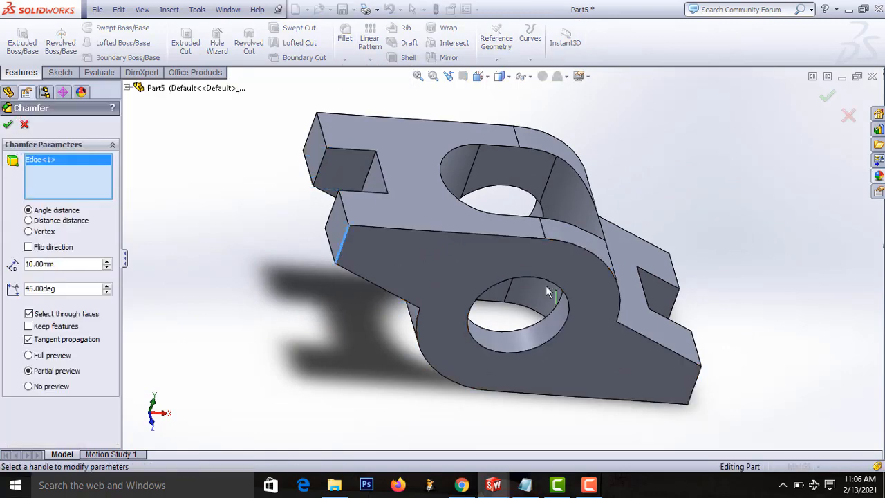
click(697, 389)
middle_drag(778, 283, 692, 311)
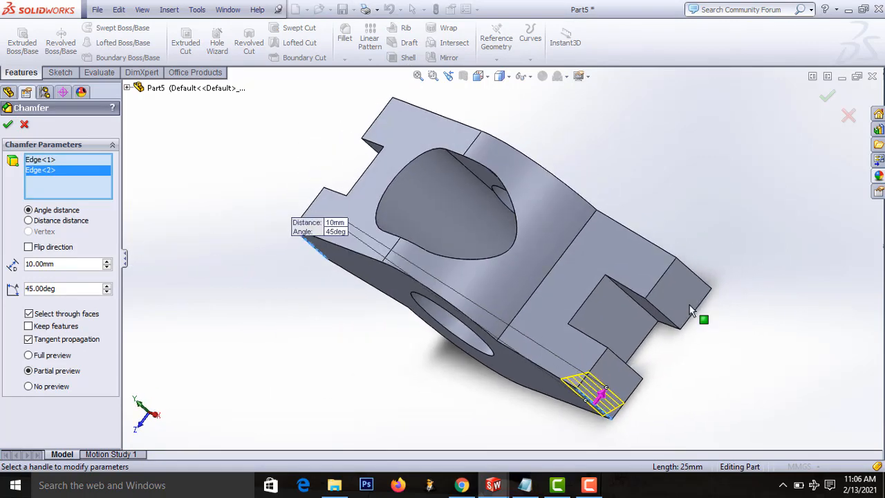
click(689, 278)
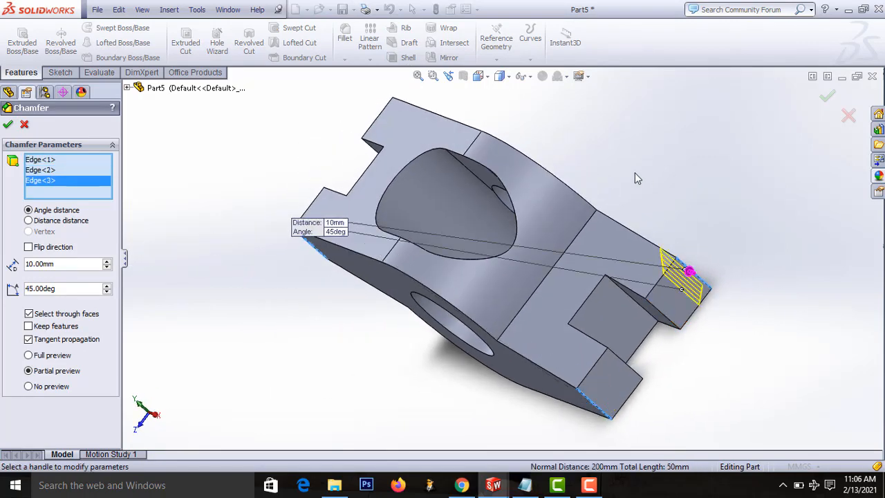
middle_drag(545, 130, 540, 174)
click(477, 132)
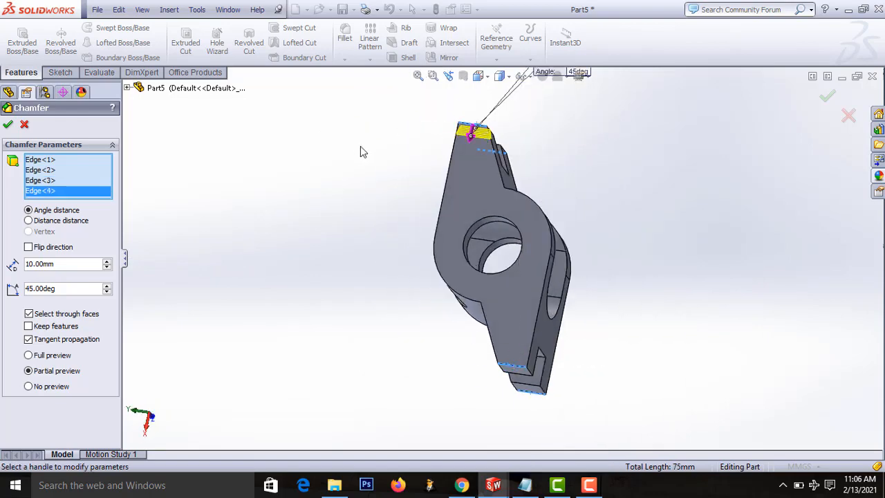
middle_drag(361, 150, 450, 178)
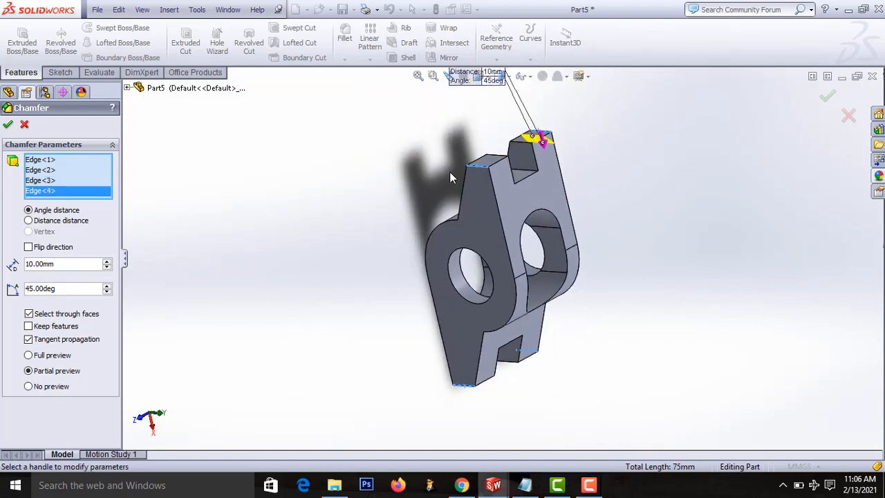
Try a chamfer angle of 60 degrees on the four selected corner edges.
click(107, 286)
click(108, 285)
click(107, 285)
click(107, 285)
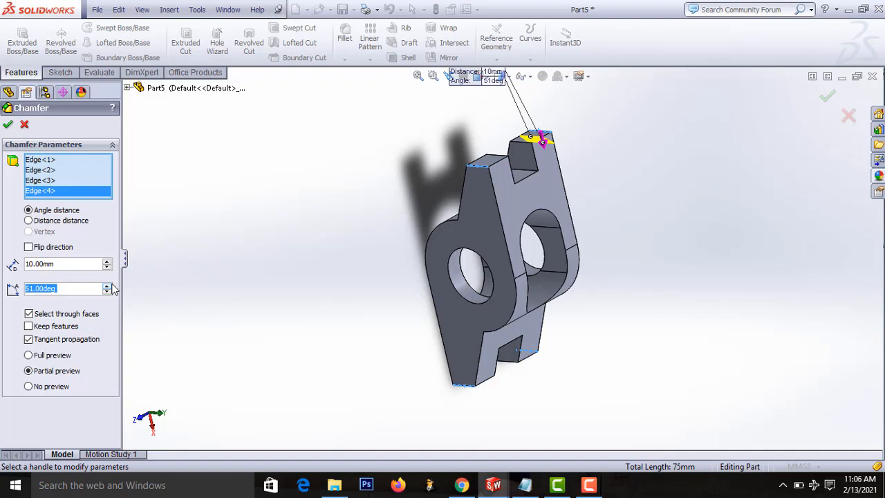
click(107, 285)
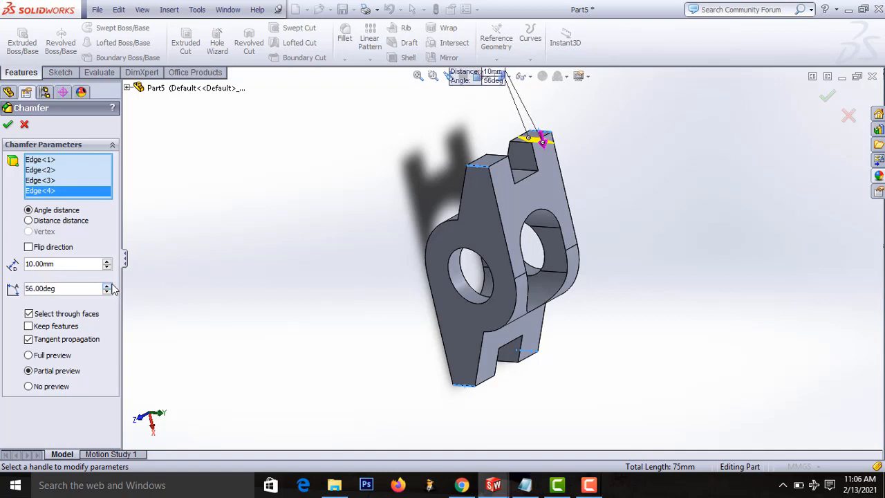
click(107, 285)
click(107, 285)
click(108, 285)
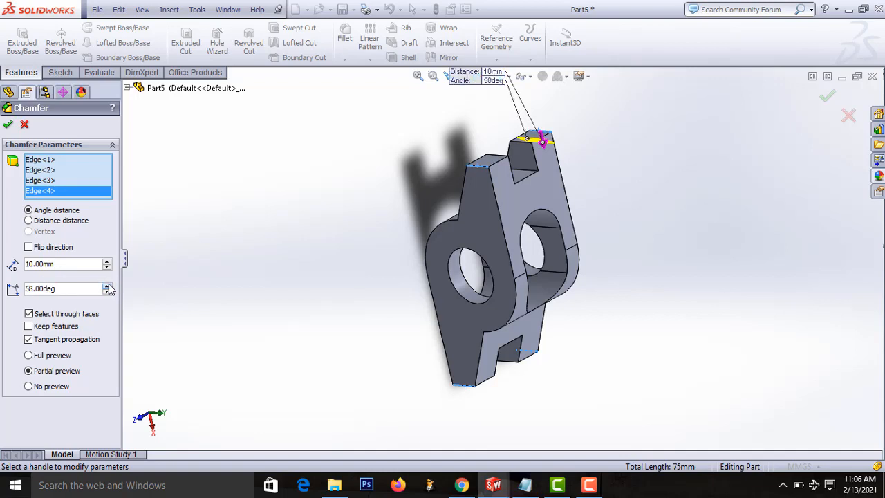
click(107, 285)
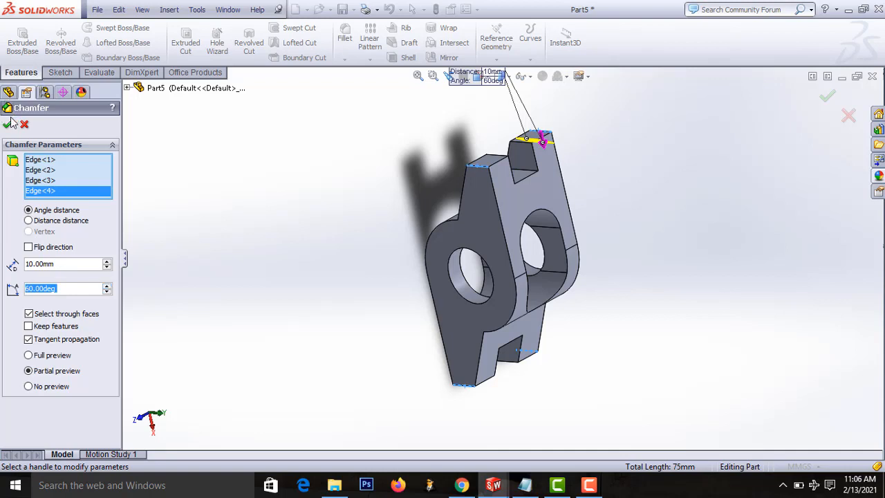
click(87, 155)
middle_drag(676, 131, 613, 186)
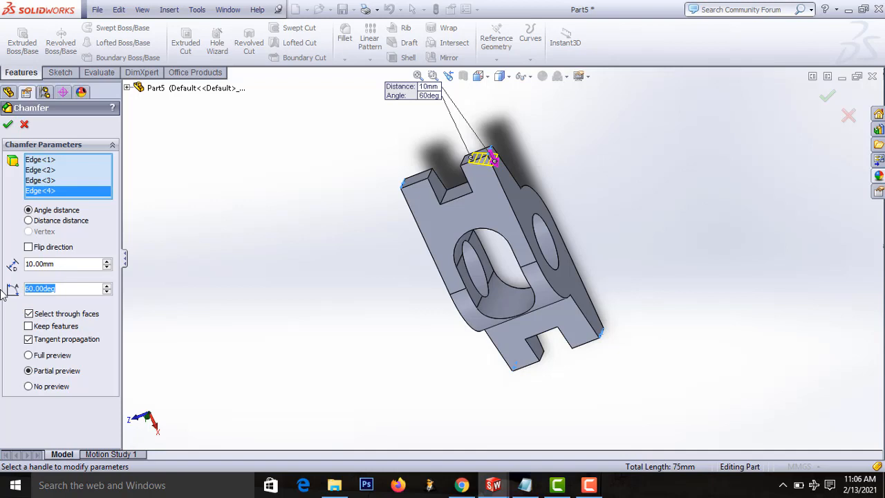
Set the chamfer angle to 45 degrees and apply the 10 mm chamfer to the four corner edges.
text(45)
key(Return)
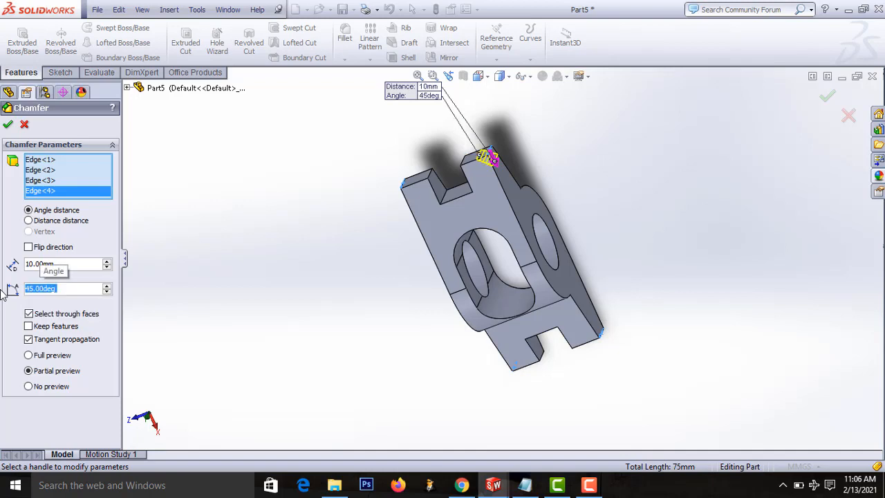
click(8, 125)
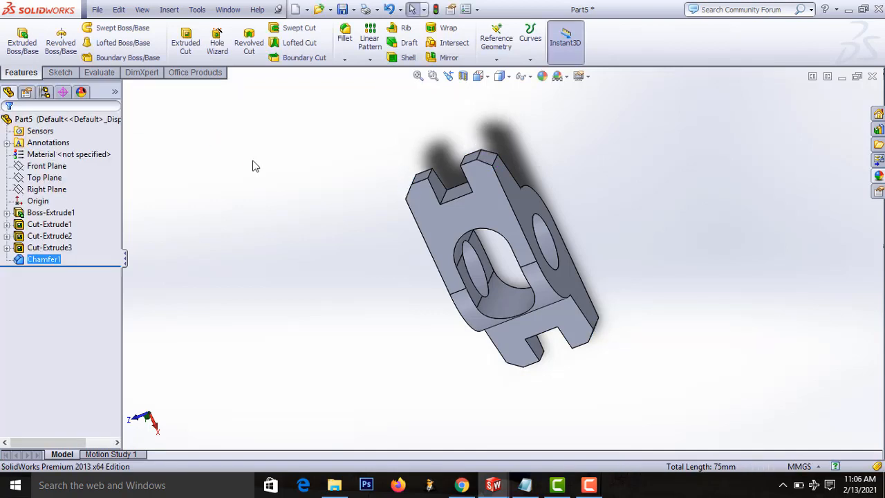
Start an extruded cut on the front face and sketch a 5 mm diameter circle centred on the left arm's chamfered end at X -95, Y 35.
middle_drag(229, 233, 371, 205)
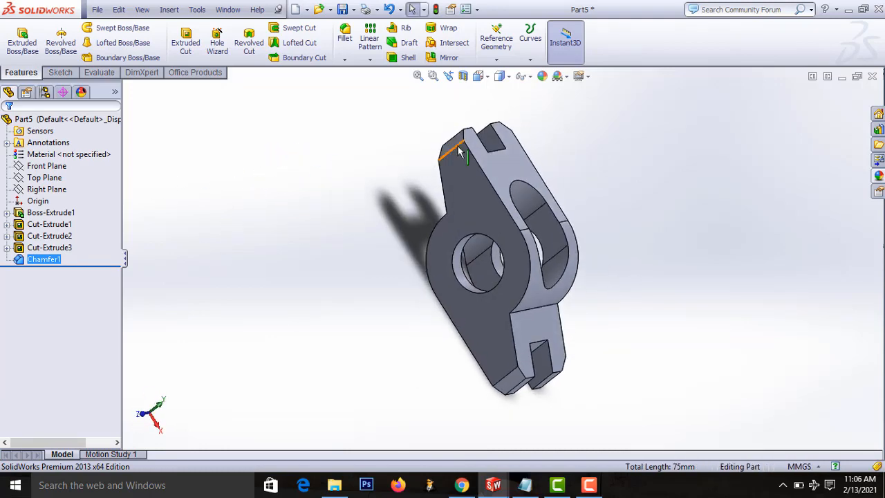
middle_drag(377, 150, 251, 152)
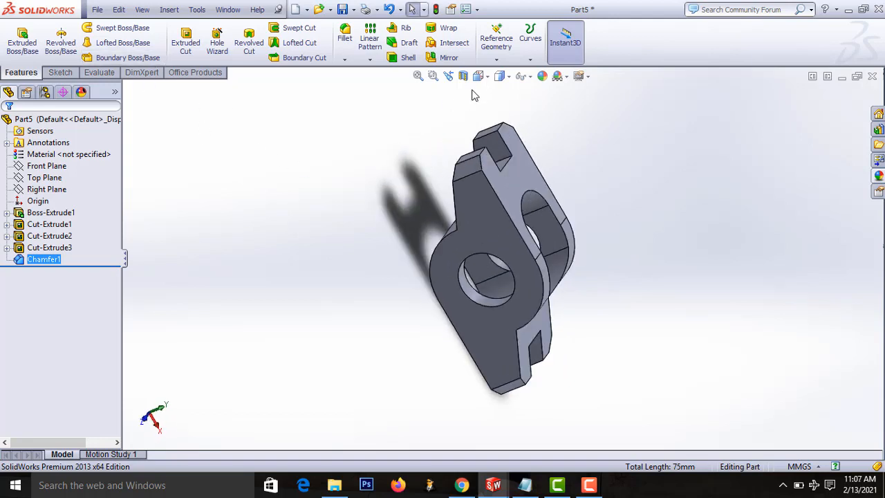
click(194, 60)
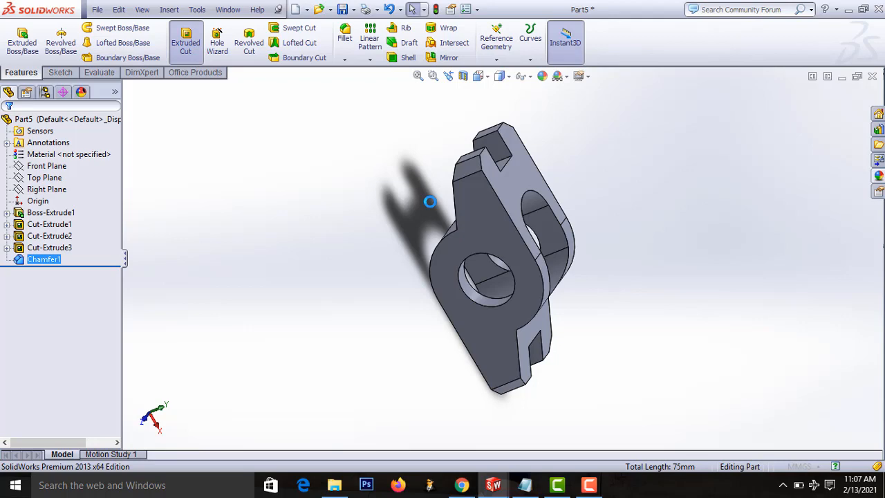
click(478, 221)
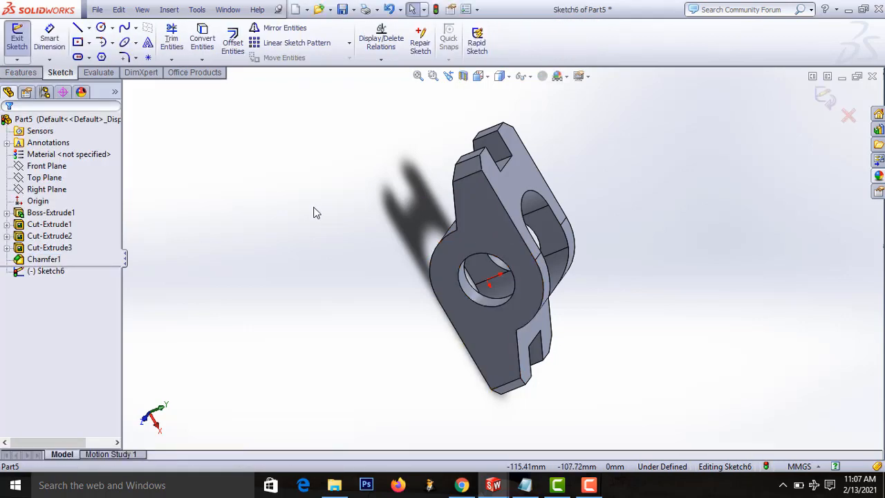
key(ctrl+8)
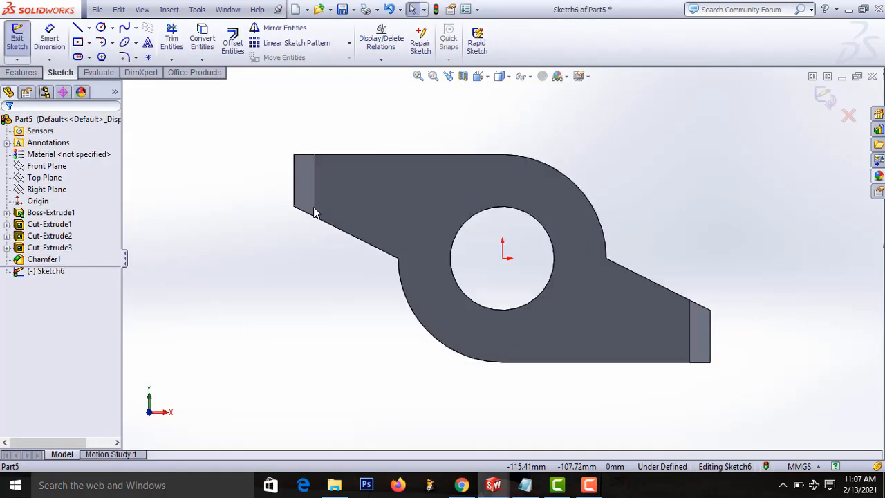
click(101, 28)
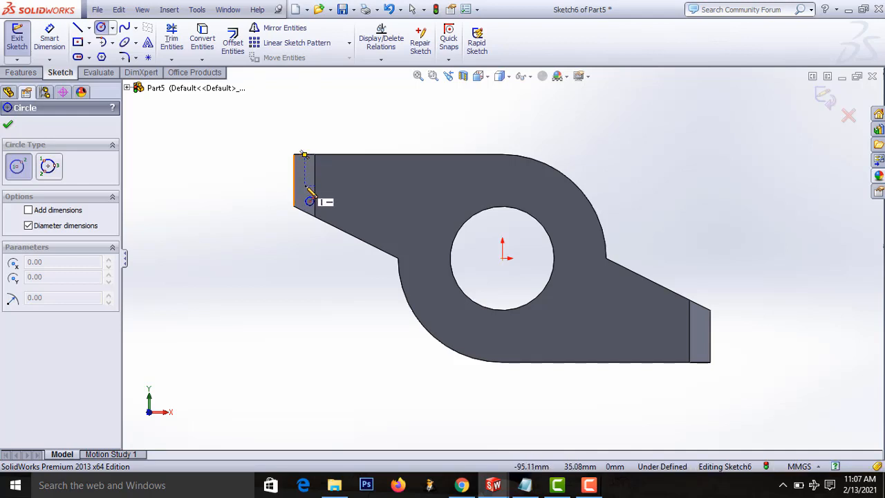
click(304, 187)
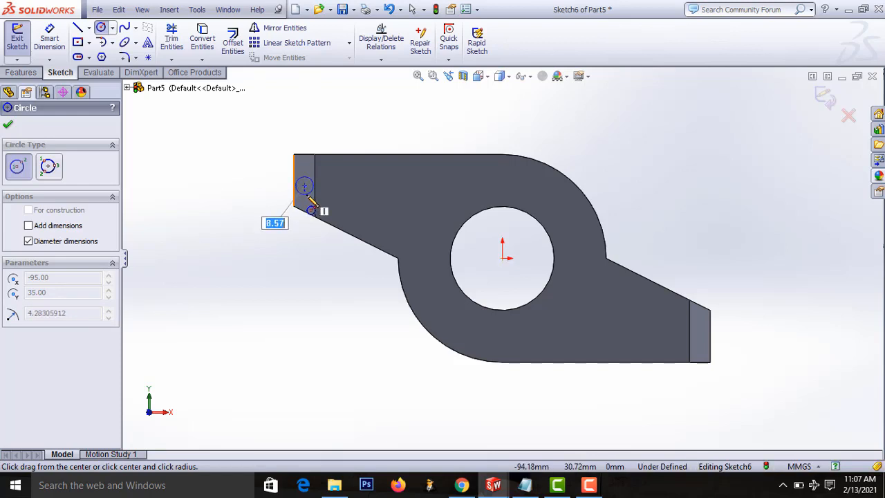
key(Return)
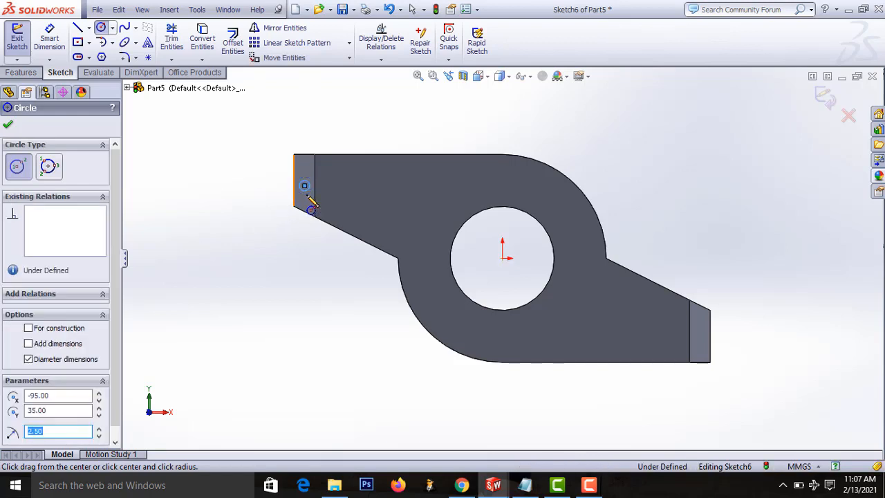
Sketch a second circle of 2.5 mm radius centred on the right arm's chamfered end at X 95, Y -37.5.
click(701, 337)
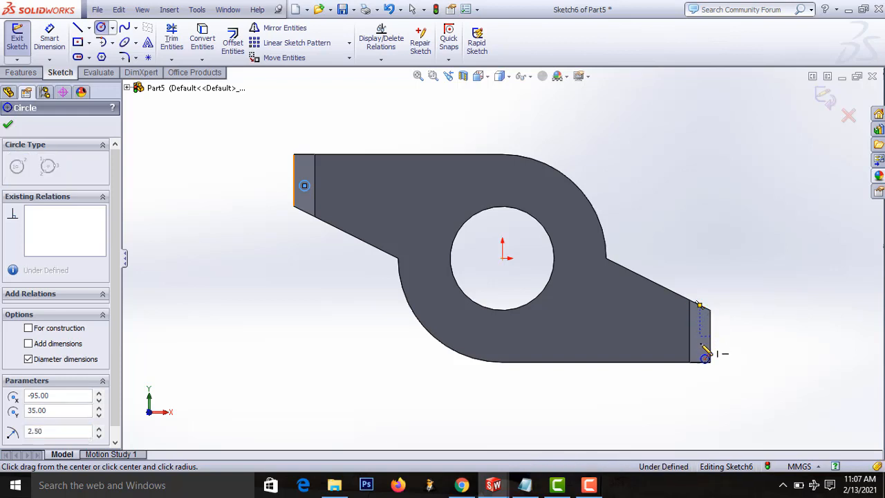
click(661, 310)
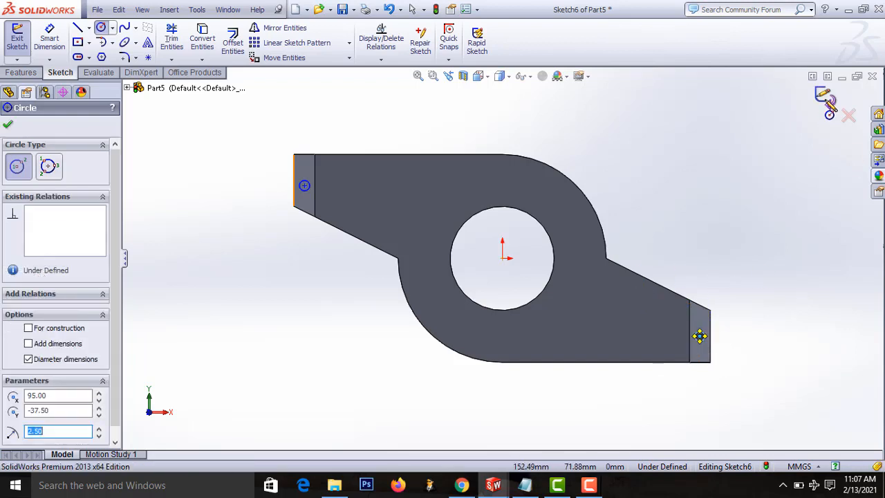
key(Escape)
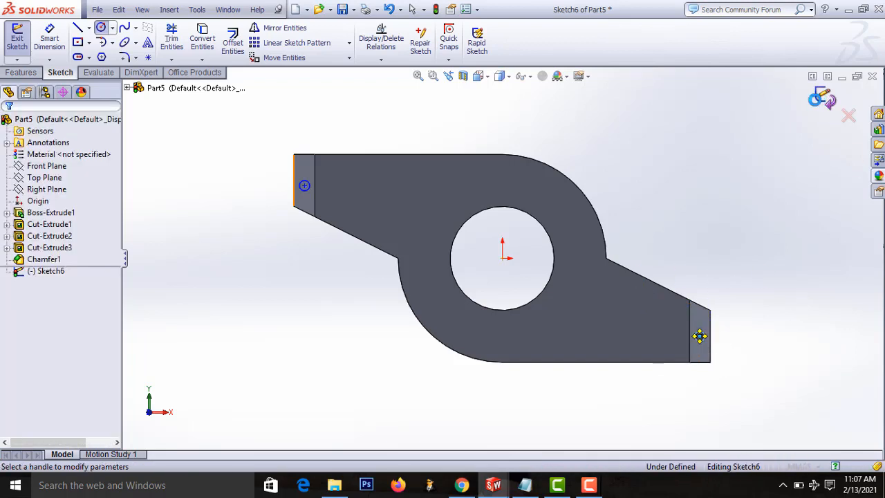
Finish the sketch and cut both small end holes with the Through All end condition.
click(816, 99)
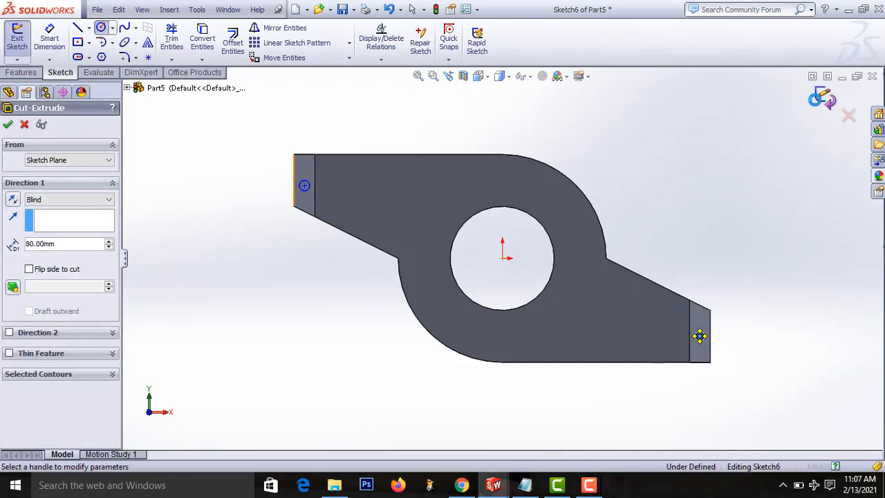
click(37, 203)
click(41, 216)
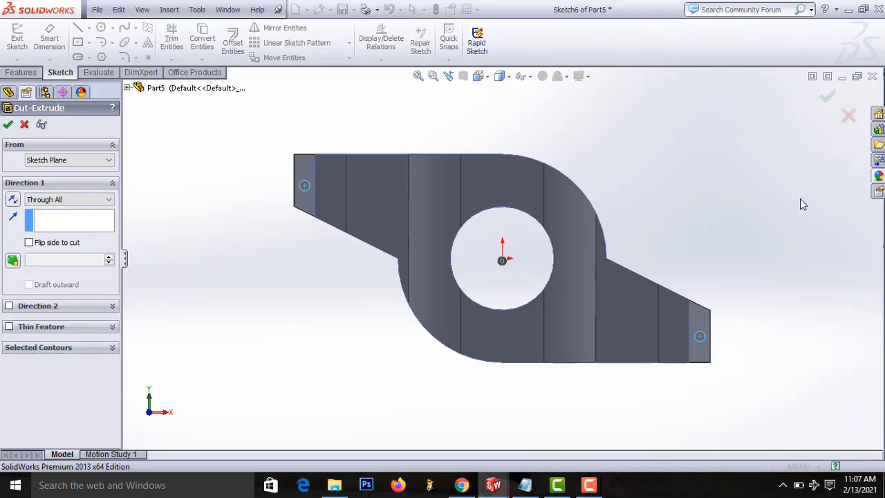
key(Return)
middle_drag(710, 149, 566, 125)
scroll(668, 226, up, 3)
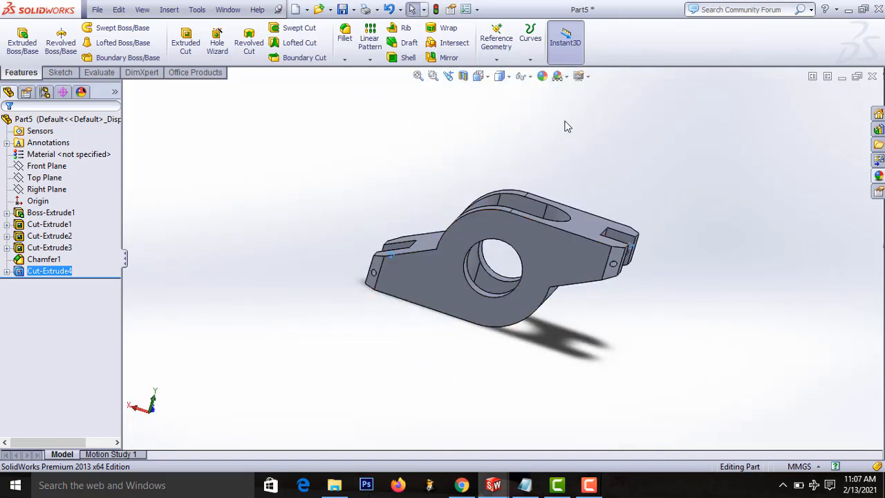
Start editing the part's appearance and choose polished steel from the metal appearances.
click(541, 76)
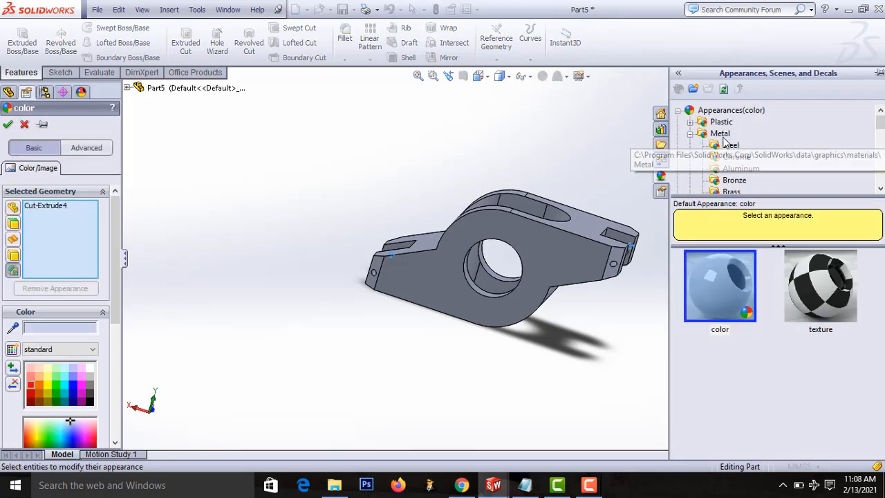
click(720, 133)
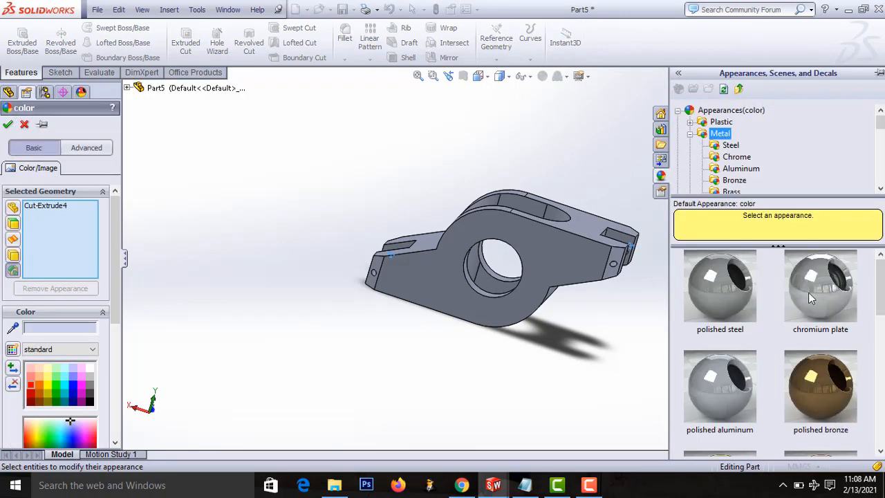
click(731, 291)
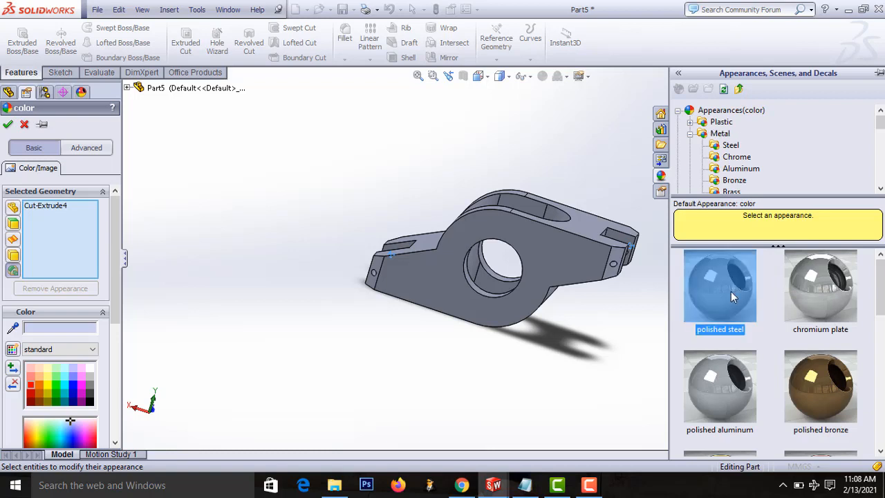
Select Boss-Extrude1, Chamfer1 and the four cut-extrude features as the geometry receiving the polished steel appearance.
click(550, 248)
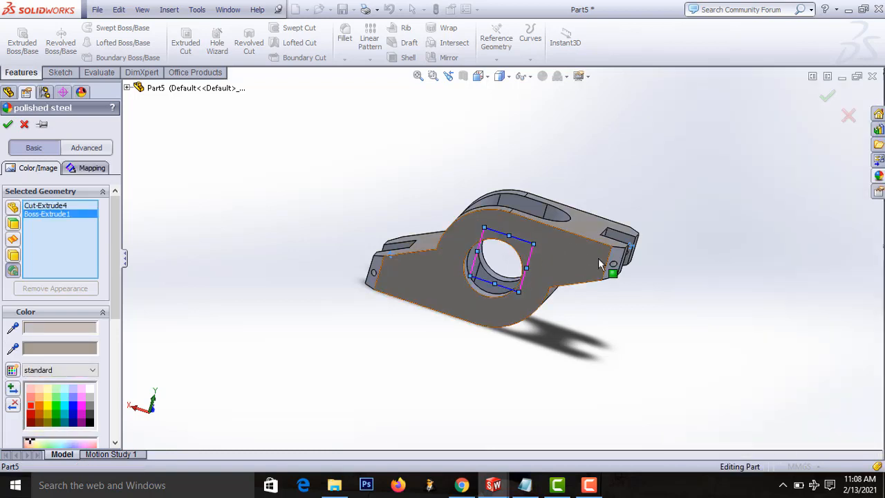
click(540, 210)
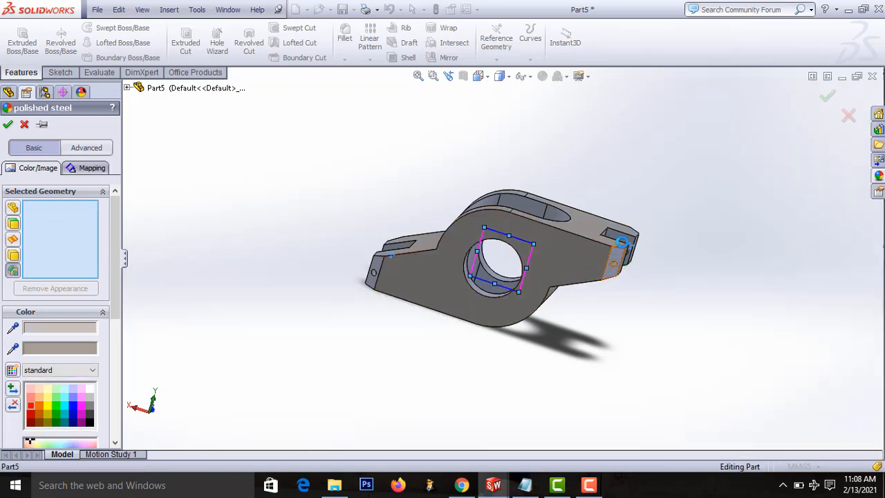
click(522, 204)
click(404, 244)
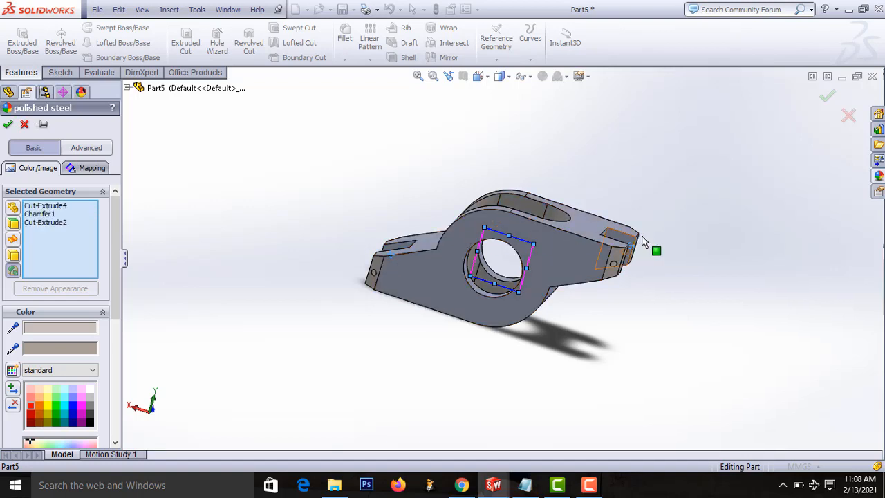
click(552, 265)
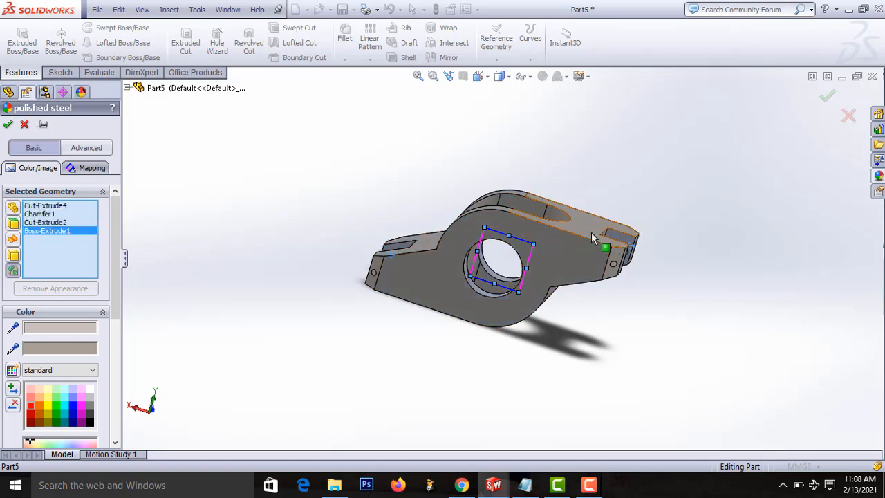
click(630, 245)
middle_drag(408, 210, 476, 282)
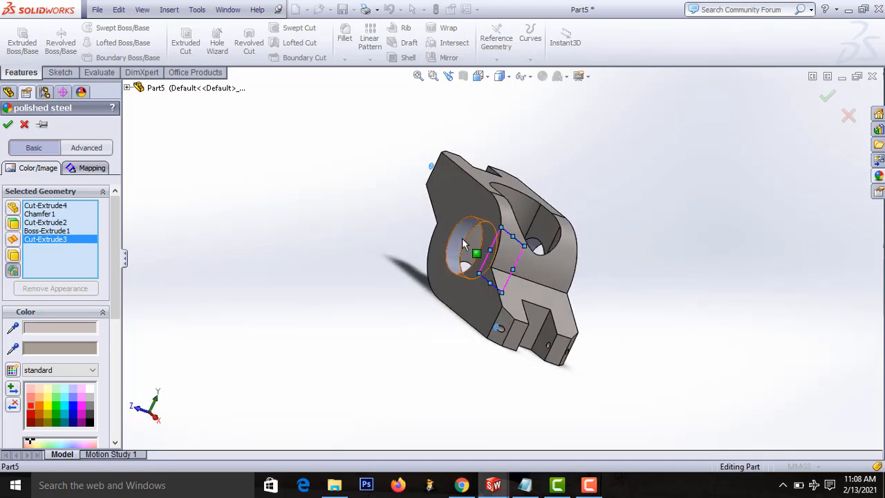
click(465, 242)
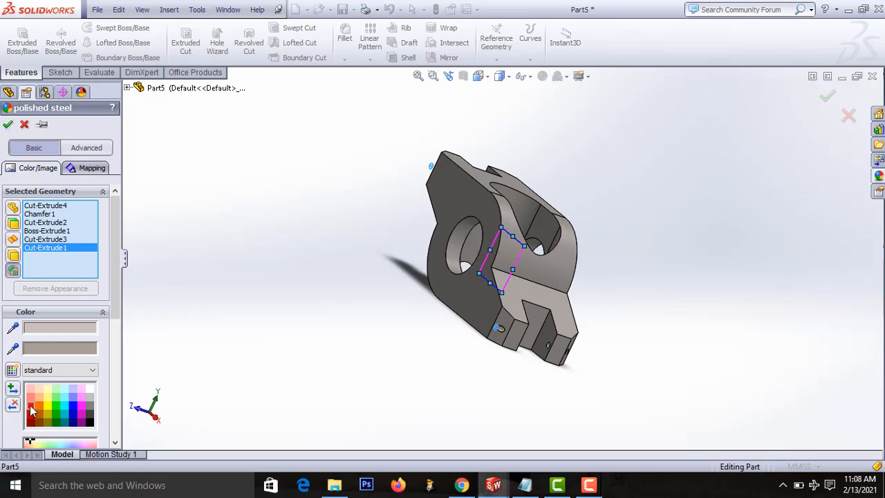
Change the polished steel appearance's colour to red and apply it to the selected features.
click(31, 409)
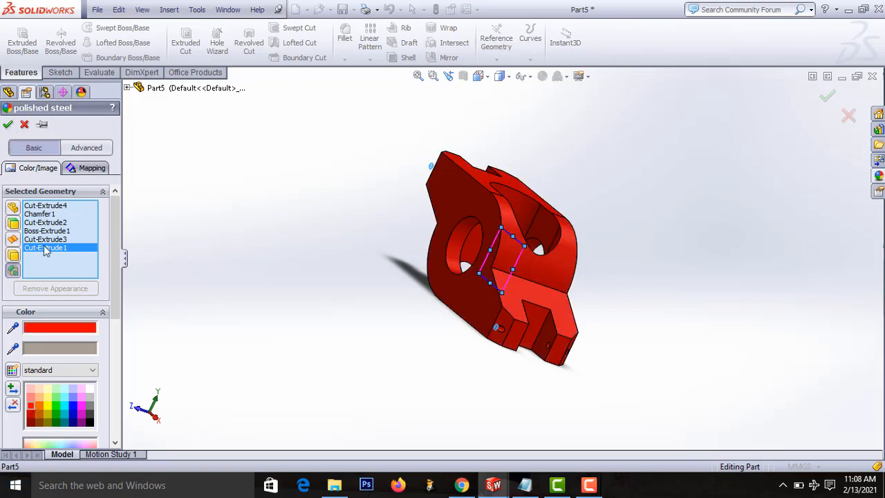
click(8, 125)
middle_drag(369, 206, 577, 202)
scroll(553, 232, down, 3)
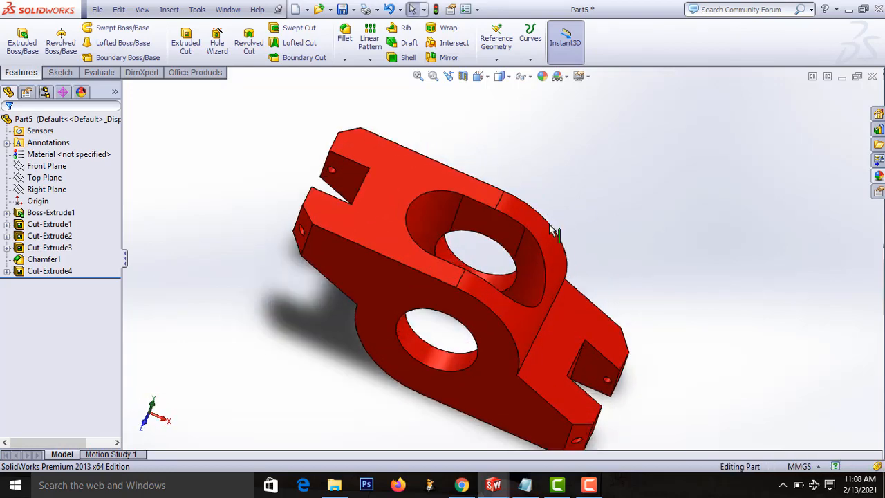
middle_drag(639, 222, 621, 264)
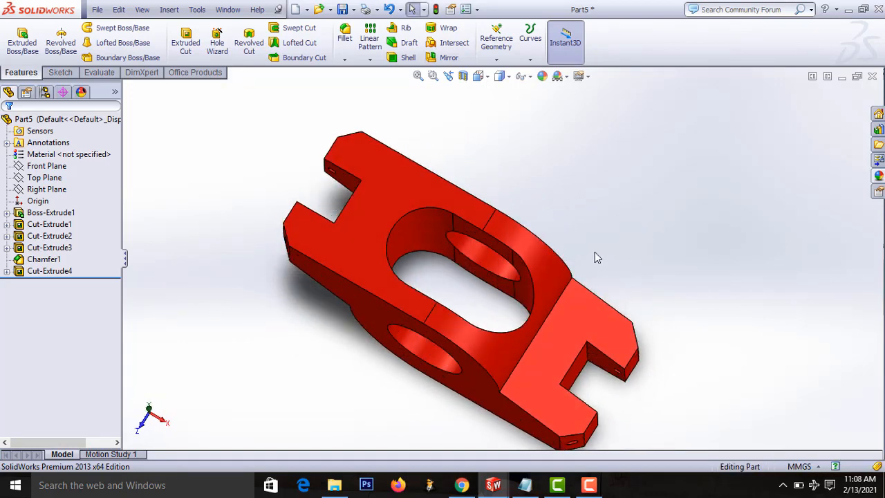
scroll(594, 249, up, 1)
Display the bracket in the Shaded style without edges and orient it to the isometric view.
click(501, 77)
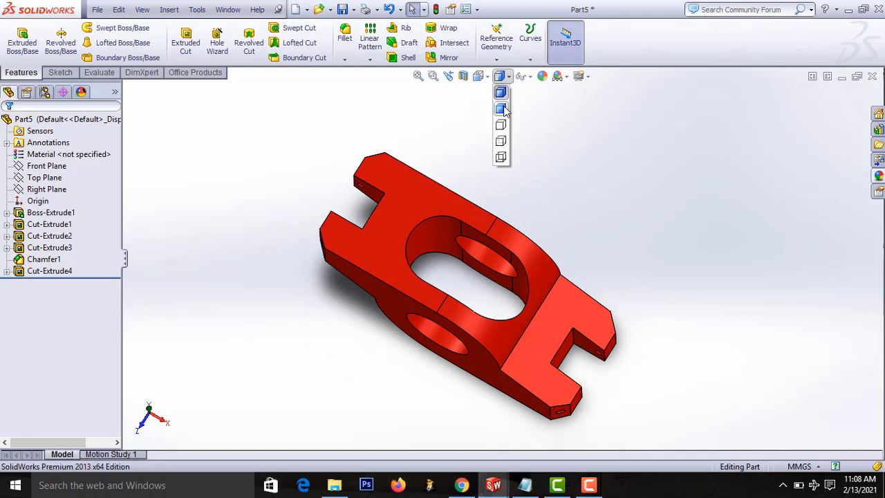
click(502, 109)
middle_drag(580, 190, 630, 199)
middle_drag(619, 253, 262, 266)
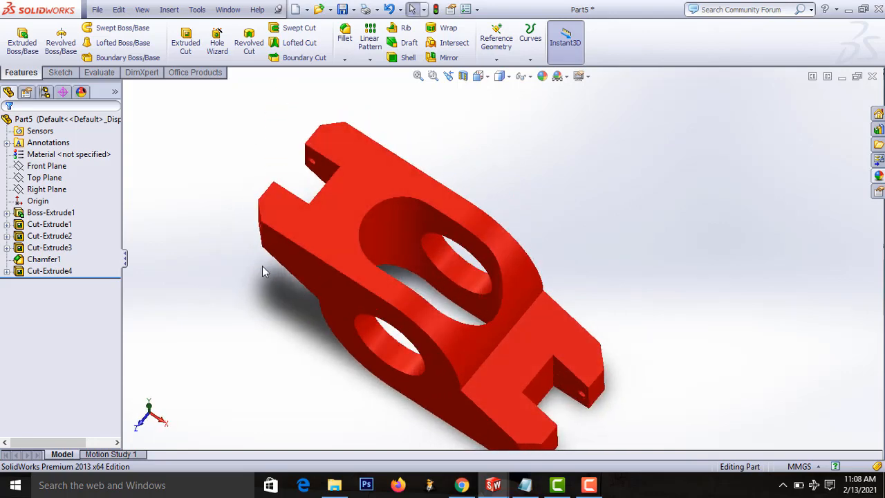
key(ctrl+7)
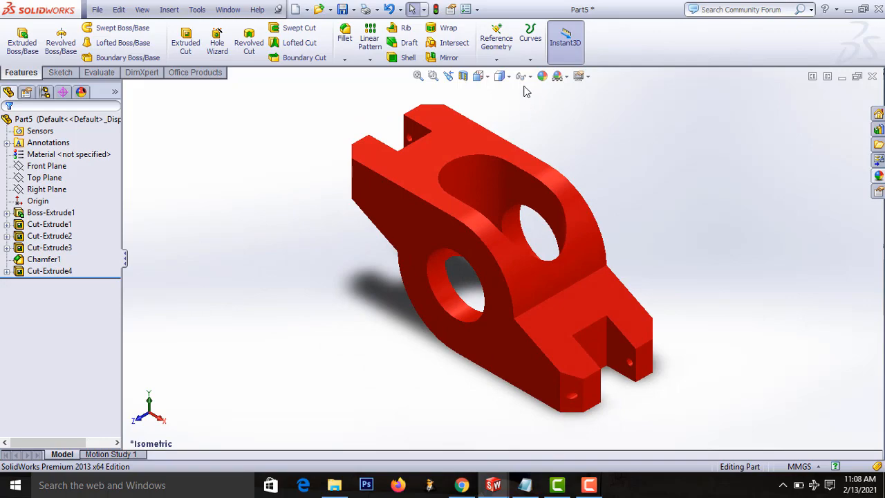
Examine the bracket's internal holes and slot in Wireframe, then view it as Shaded With Edges.
click(506, 81)
click(504, 160)
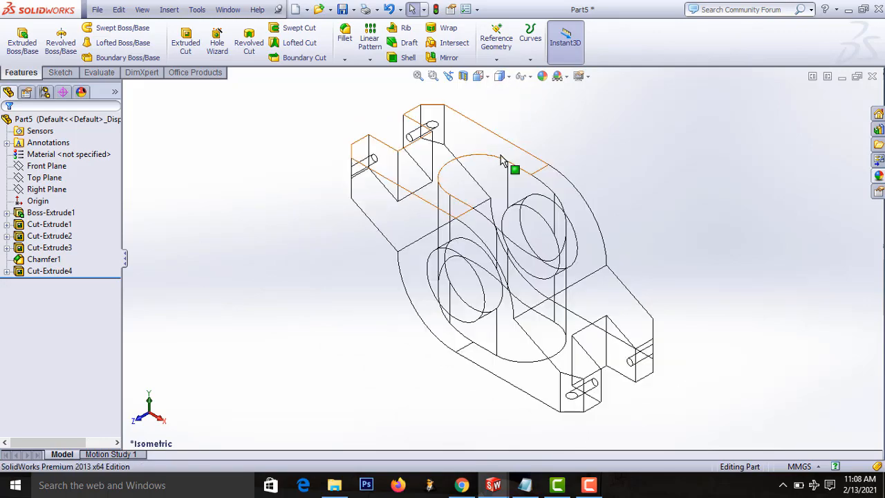
middle_drag(693, 188, 735, 152)
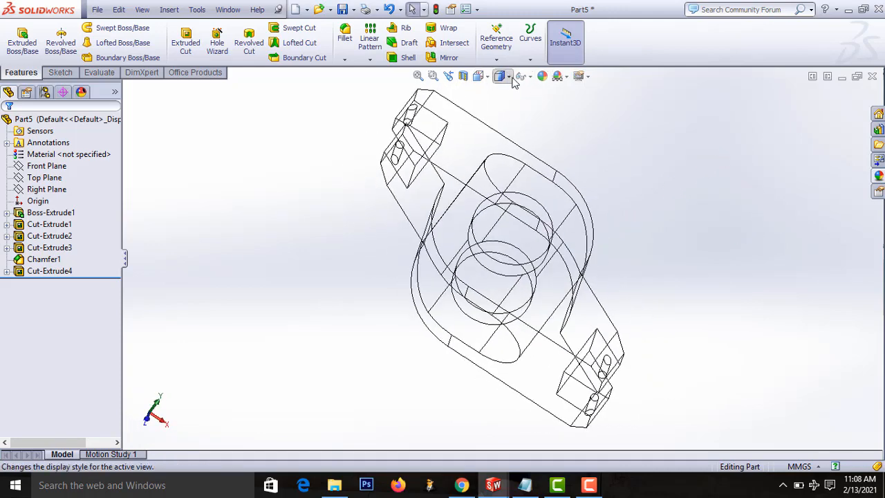
click(511, 78)
click(506, 100)
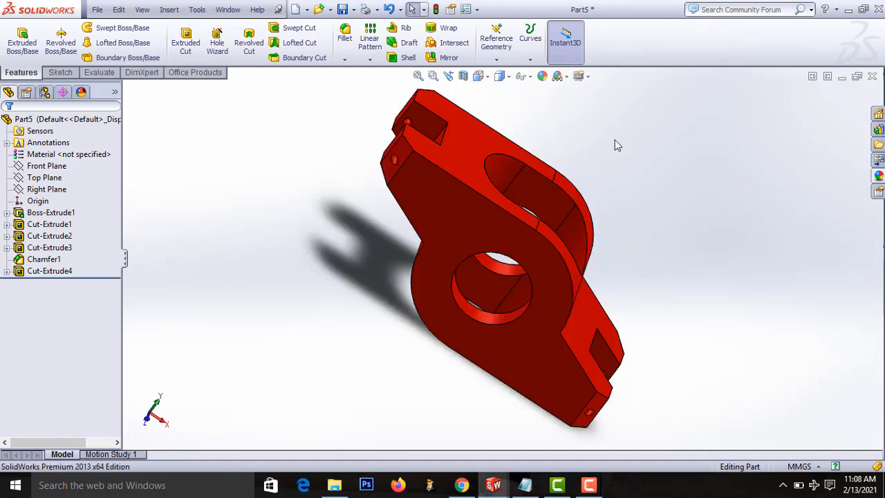
Switch the display style back to Shaded without edges and fit the whole bracket in view.
click(510, 77)
click(504, 112)
mouse_move(671, 167)
middle_down()
mouse_move(597, 166)
mouse_move(614, 135)
mouse_move(595, 189)
mouse_move(601, 201)
mouse_move(585, 204)
mouse_move(599, 173)
mouse_move(615, 176)
mouse_move(609, 186)
middle_up()
key(f)
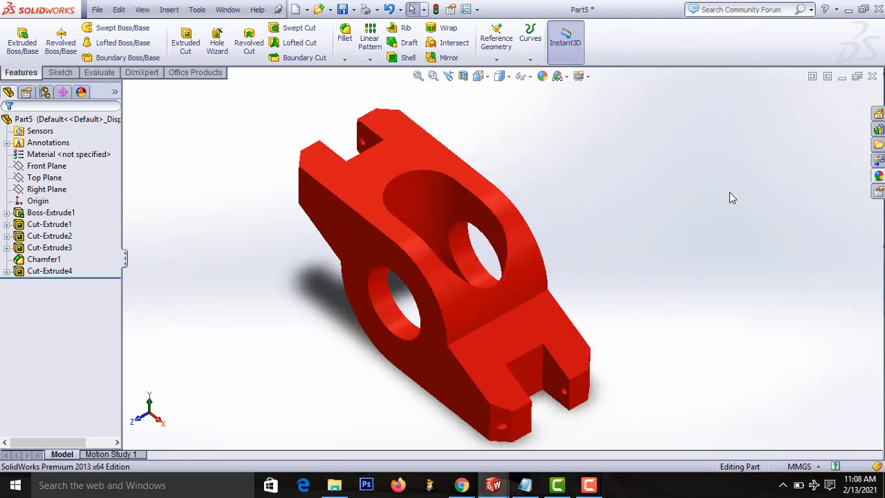